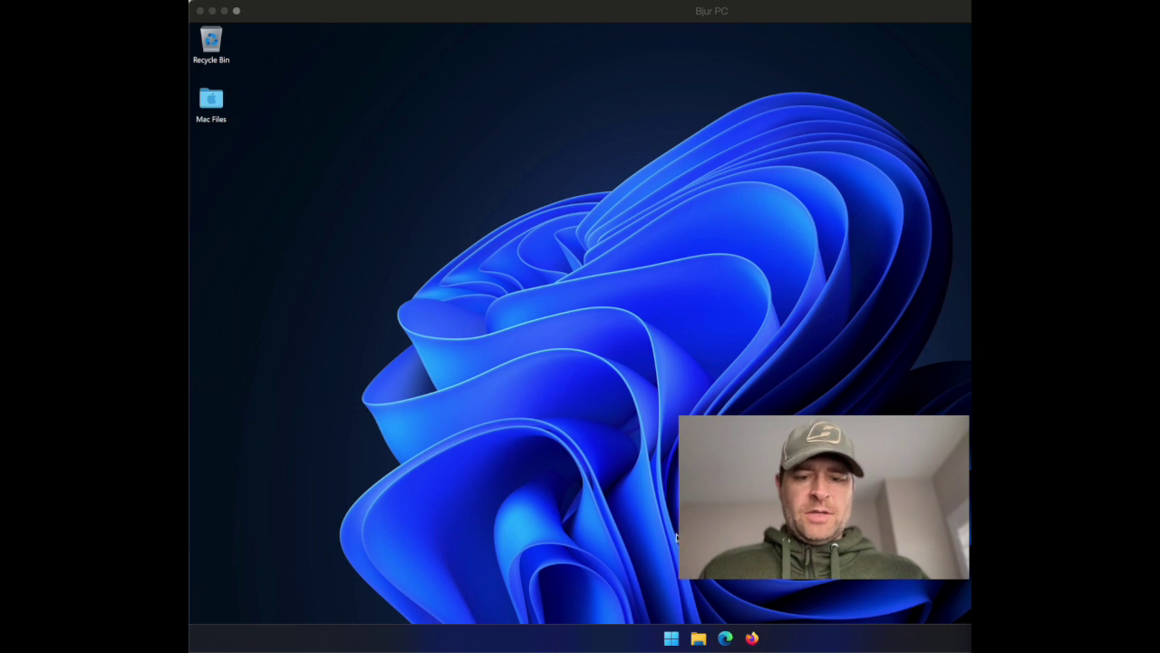
- Search the Microsoft Store for "vs code" and view the Visual Studio Code and Visual Studio Code - Insiders pages
{"action": "left_click", "coordinate": [671, 639]}
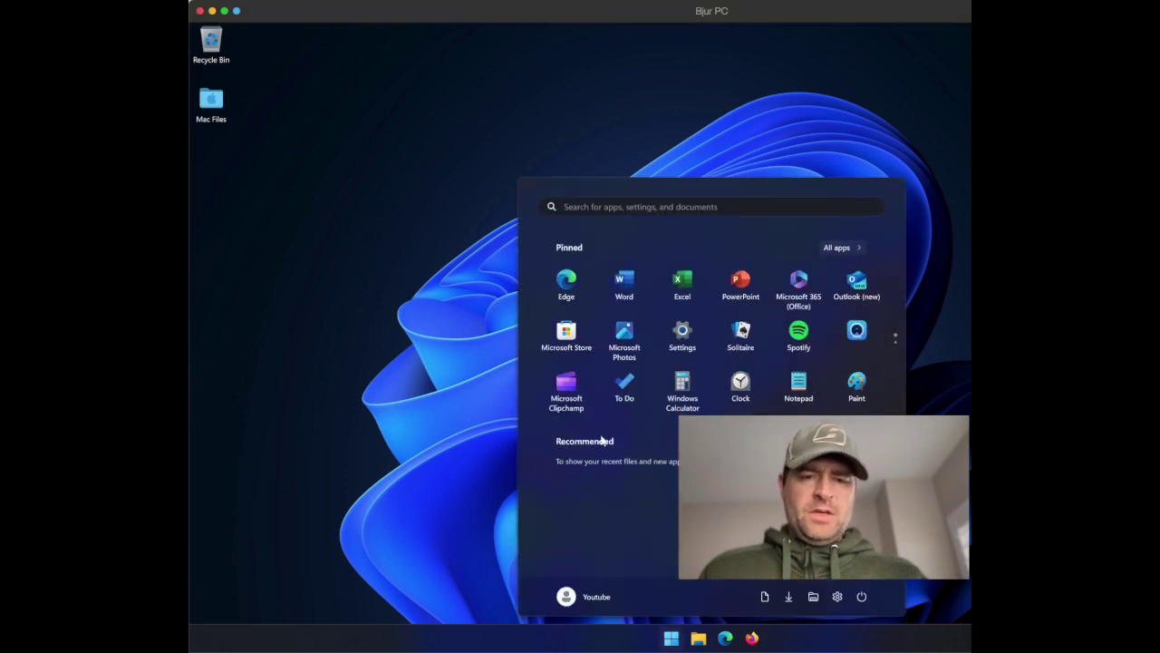
{"action": "left_click", "coordinate": [565, 334]}
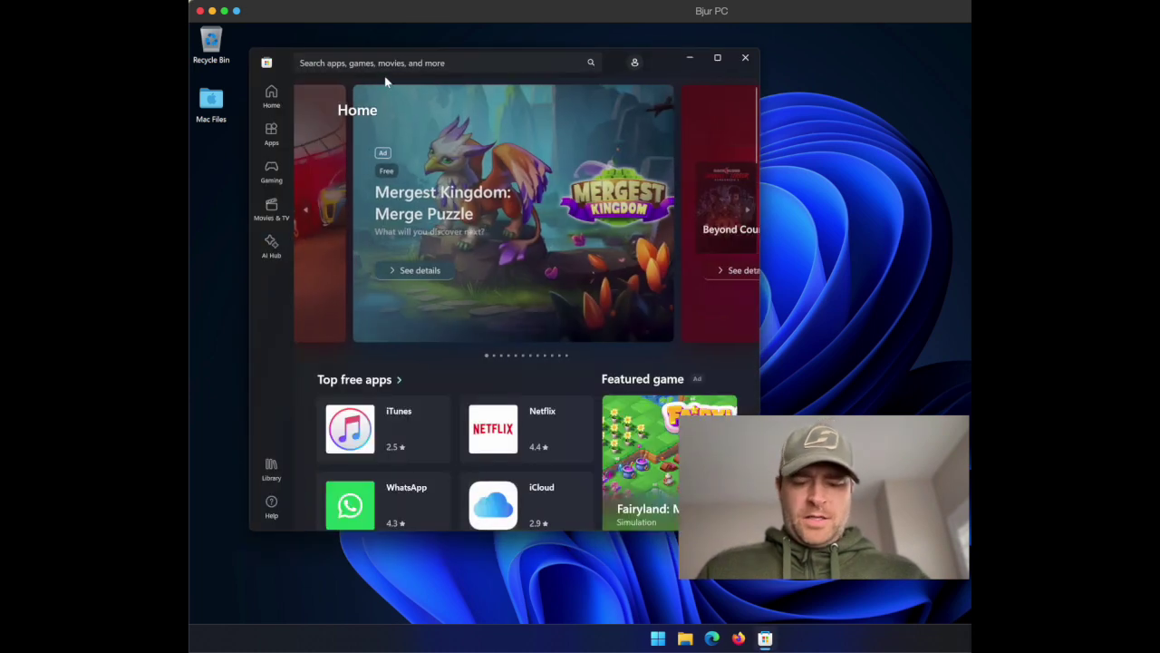
{"action": "left_click", "coordinate": [374, 63]}
{"action": "type", "text": "v"}
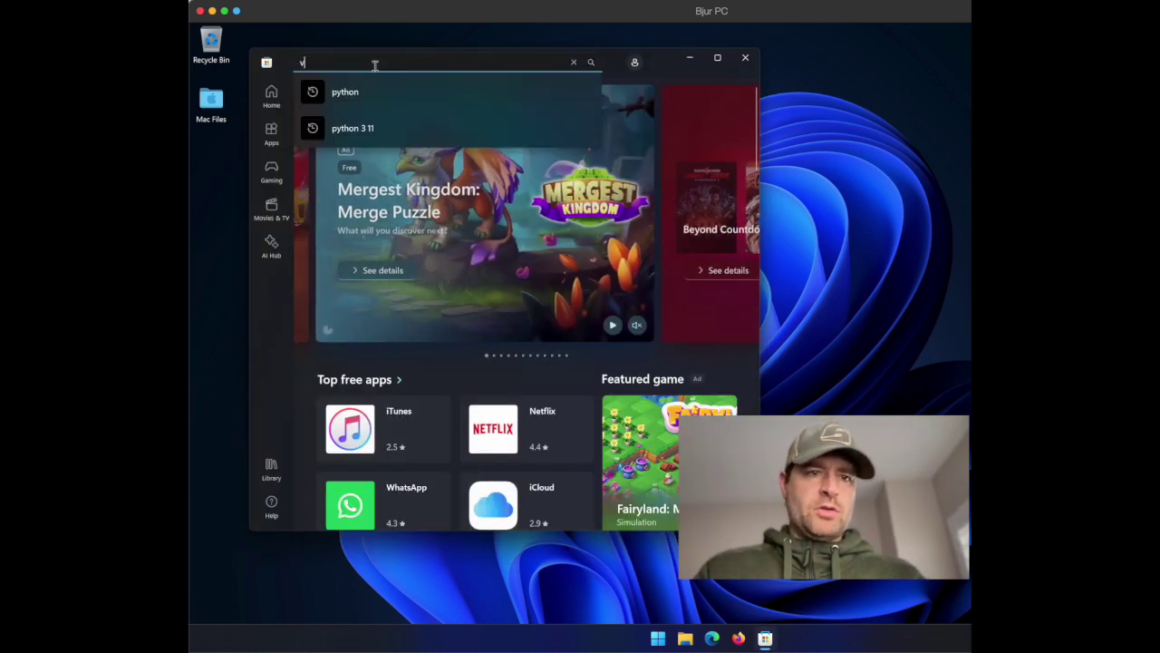
{"action": "type", "text": "s code"}
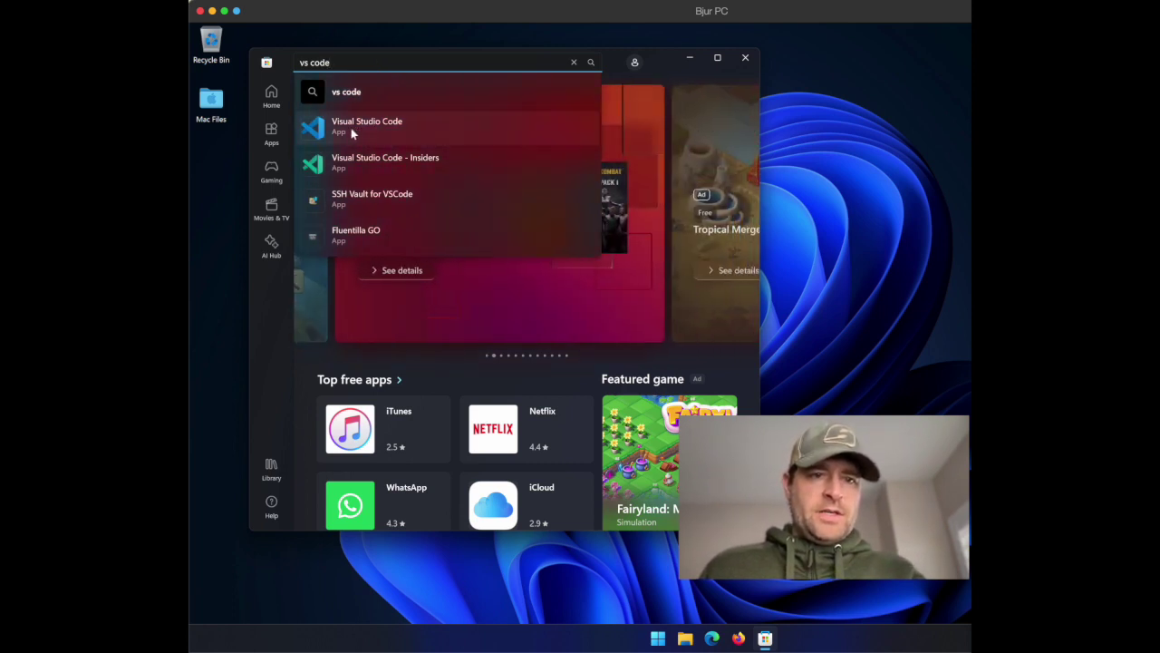
{"action": "left_click", "coordinate": [368, 131]}
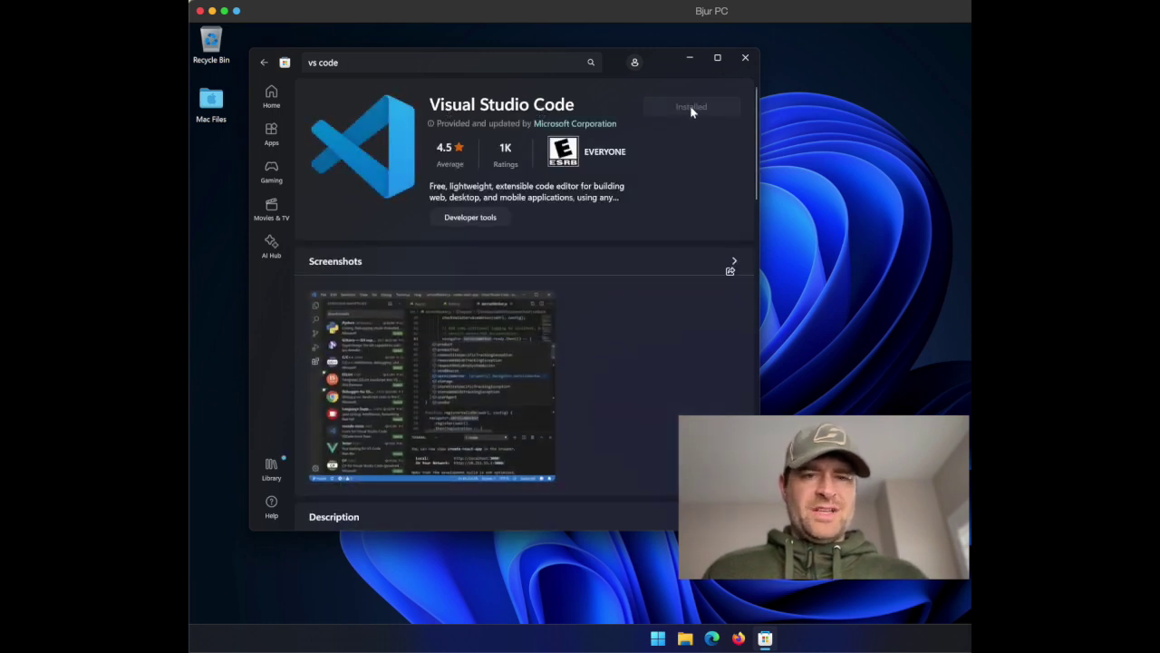
{"action": "left_click", "coordinate": [433, 62]}
{"action": "left_click", "coordinate": [392, 158]}
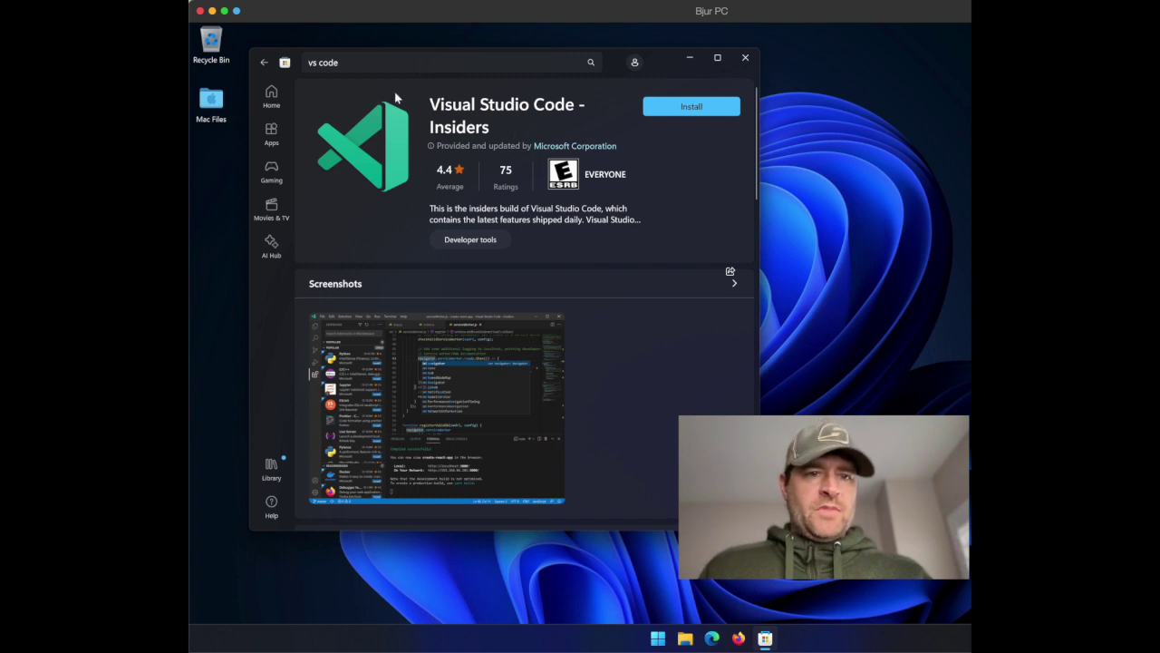
- Replace the store search with "python" and list the full search results
{"action": "left_click", "coordinate": [358, 65]}
{"action": "key", "text": "BackSpace"}
{"action": "key", "text": "BackSpace"}
{"action": "key", "text": "BackSpace"}
{"action": "key", "text": "BackSpace"}
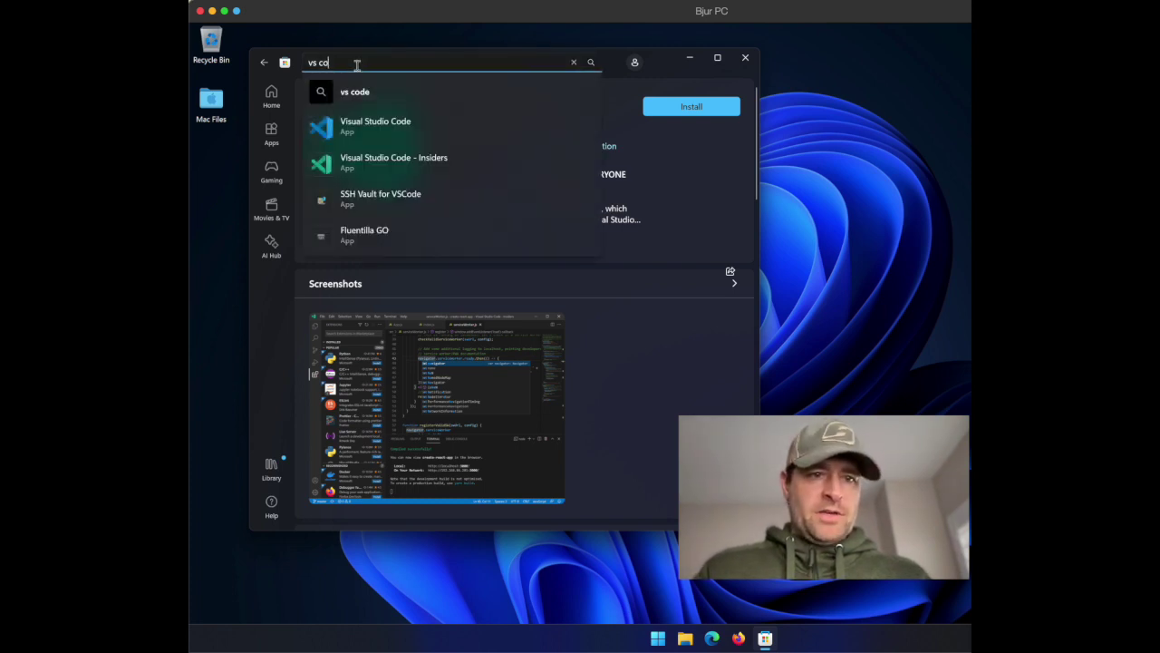
{"action": "key", "text": "BackSpace"}
{"action": "key", "text": "BackSpace"}
{"action": "key", "text": "BackSpace"}
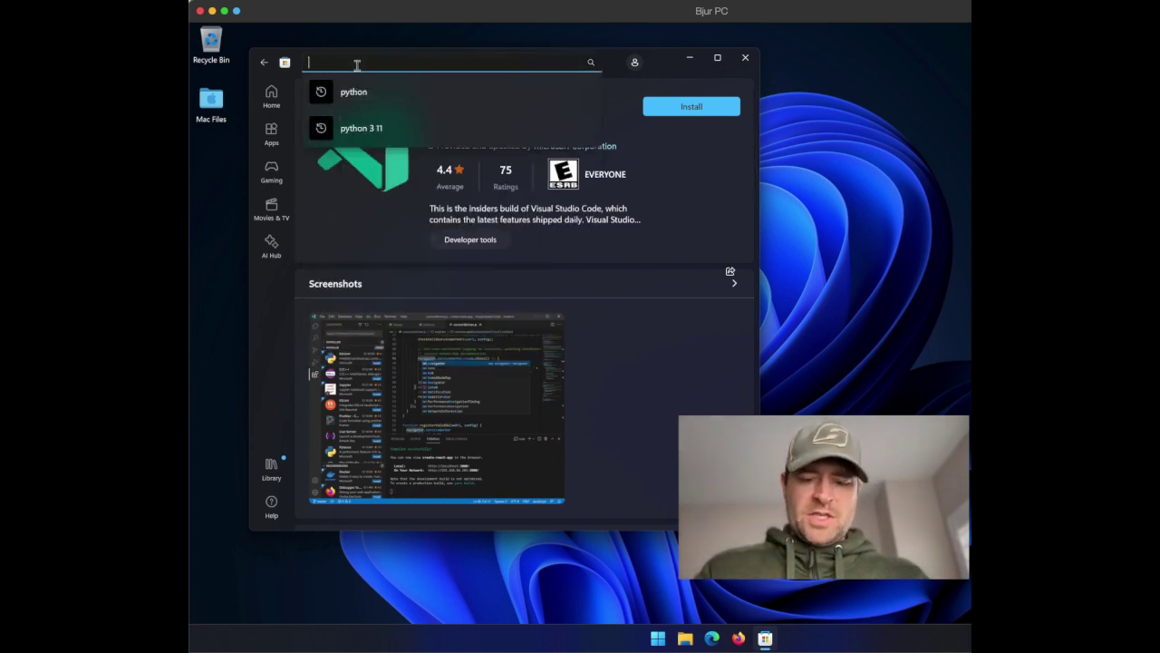
{"action": "type", "text": "python"}
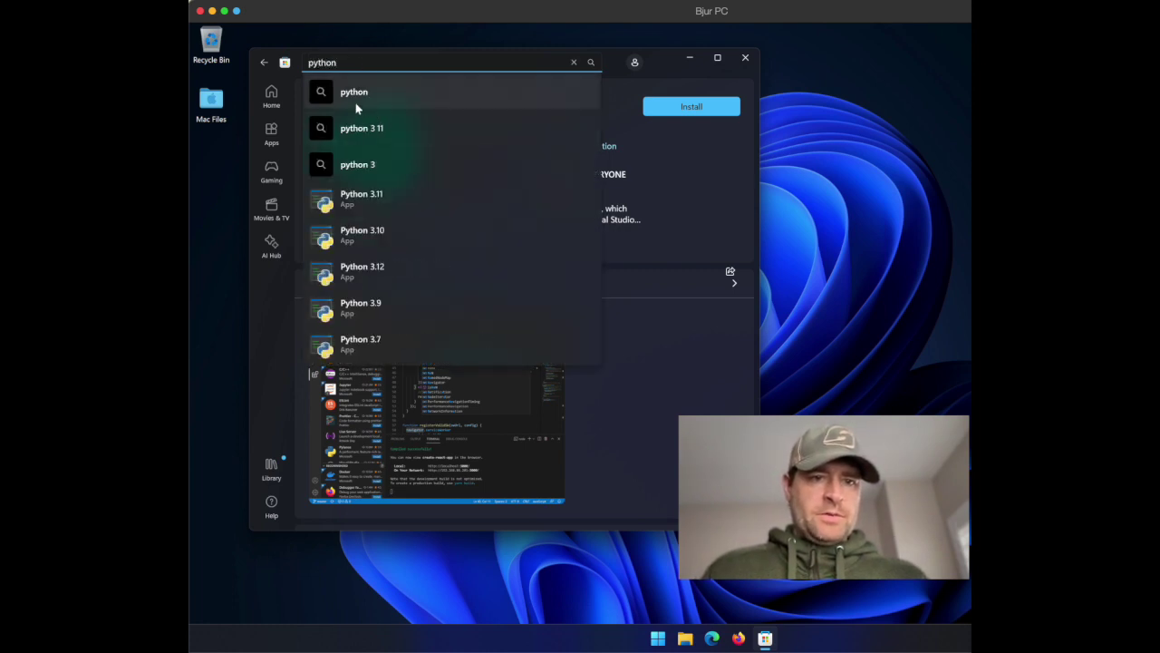
{"action": "left_click", "coordinate": [353, 91]}
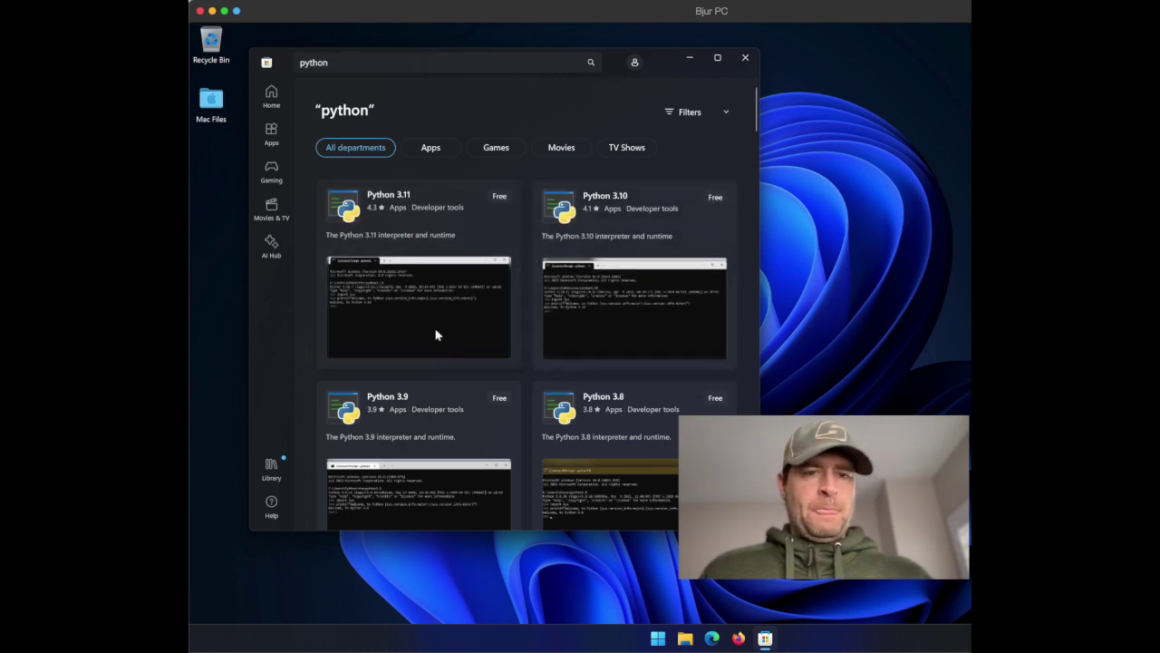
- Look through the store's Python versions to check the Python 3.12 entry, and close the Microsoft Store
{"action": "mouse_move", "coordinate": [436, 336]}
{"action": "scroll", "coordinate": [450, 263], "scroll_direction": "down", "scroll_amount": 4}
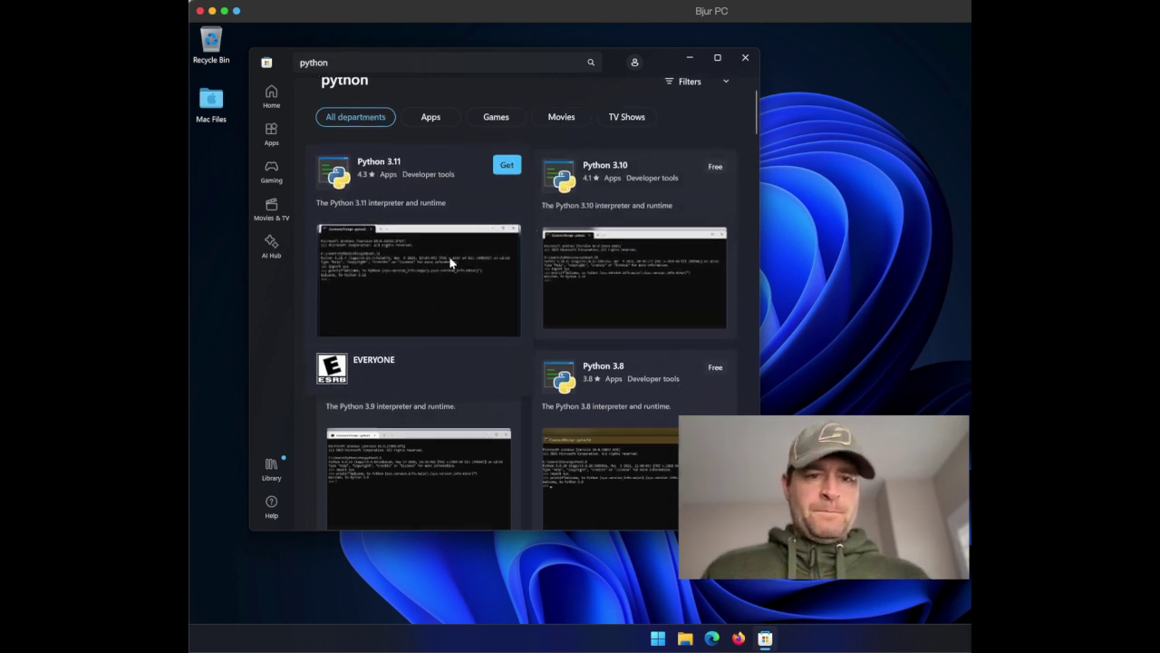
{"action": "scroll", "coordinate": [450, 262], "scroll_direction": "up", "scroll_amount": 3}
{"action": "scroll", "coordinate": [451, 263], "scroll_direction": "down", "scroll_amount": 3}
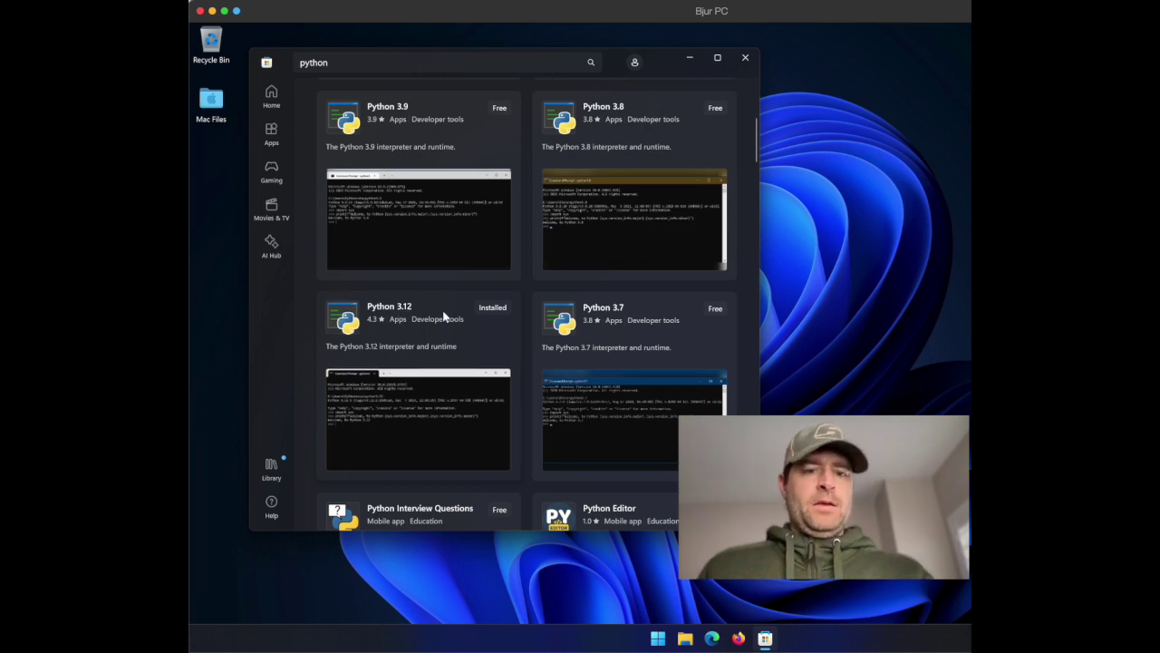
{"action": "mouse_move", "coordinate": [446, 315]}
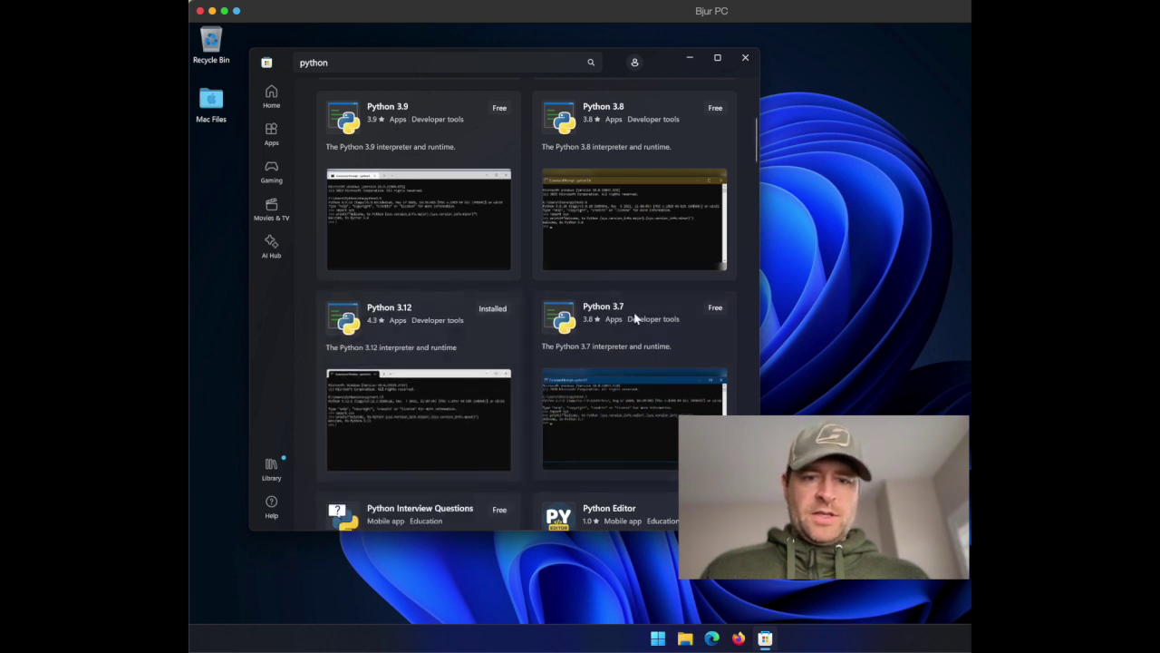
{"action": "mouse_move", "coordinate": [637, 315]}
{"action": "left_click", "coordinate": [724, 311]}
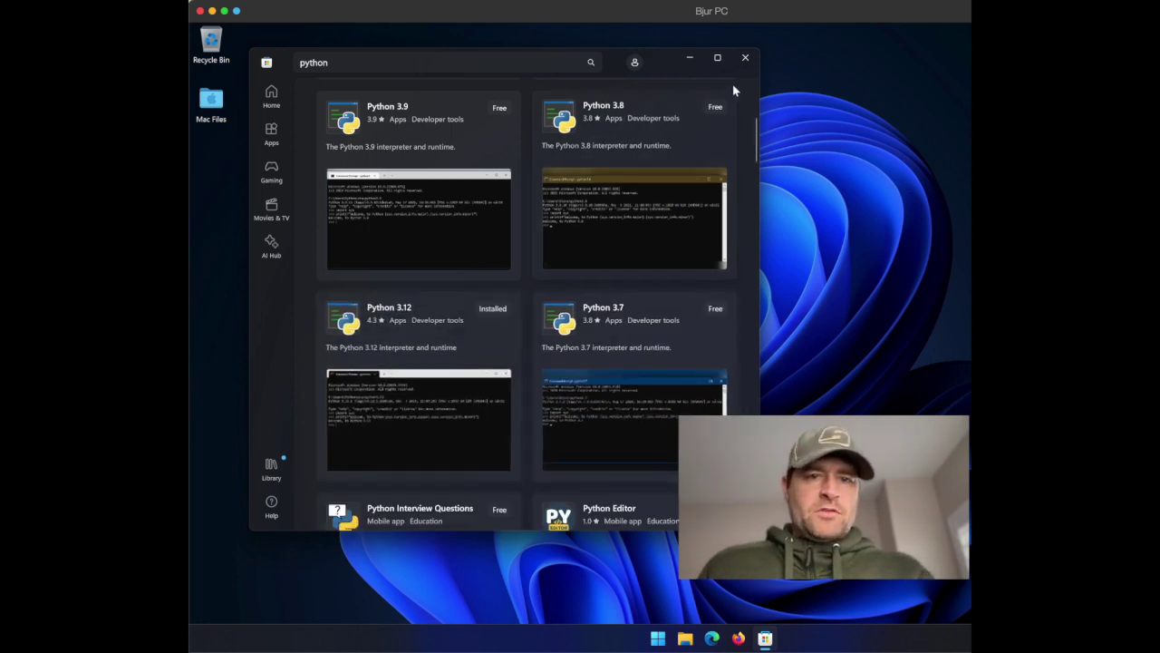
{"action": "left_click", "coordinate": [745, 57]}
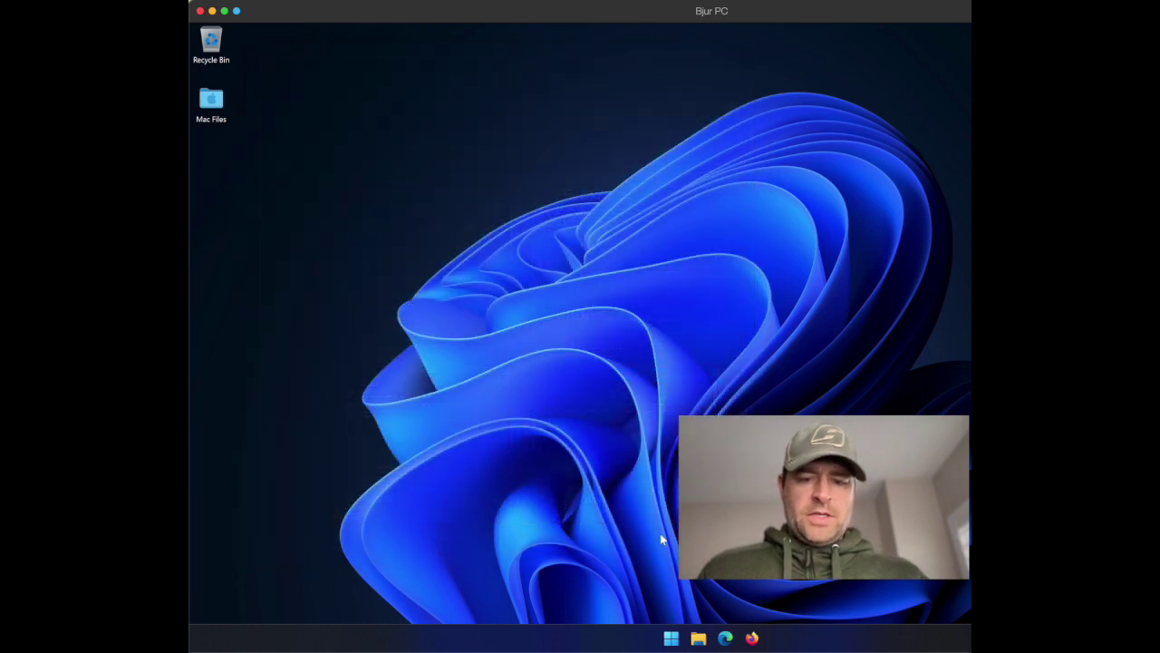
- Search the installed apps for "vs" and launch Visual Studio Code
{"action": "left_click", "coordinate": [671, 638]}
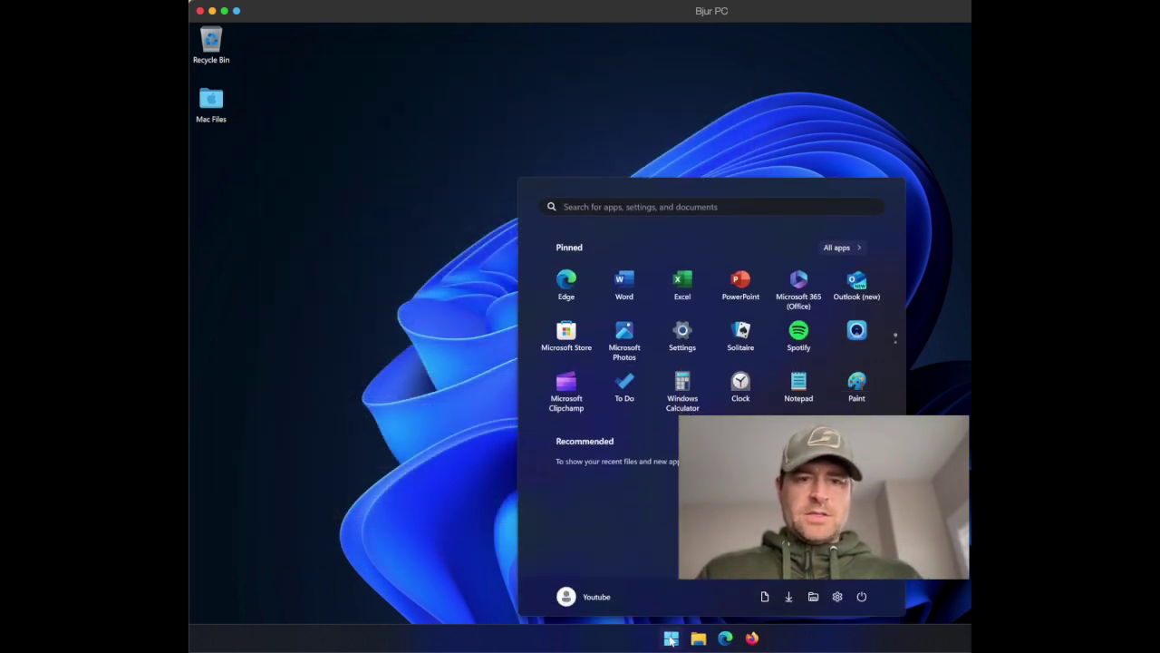
{"action": "type", "text": "vs"}
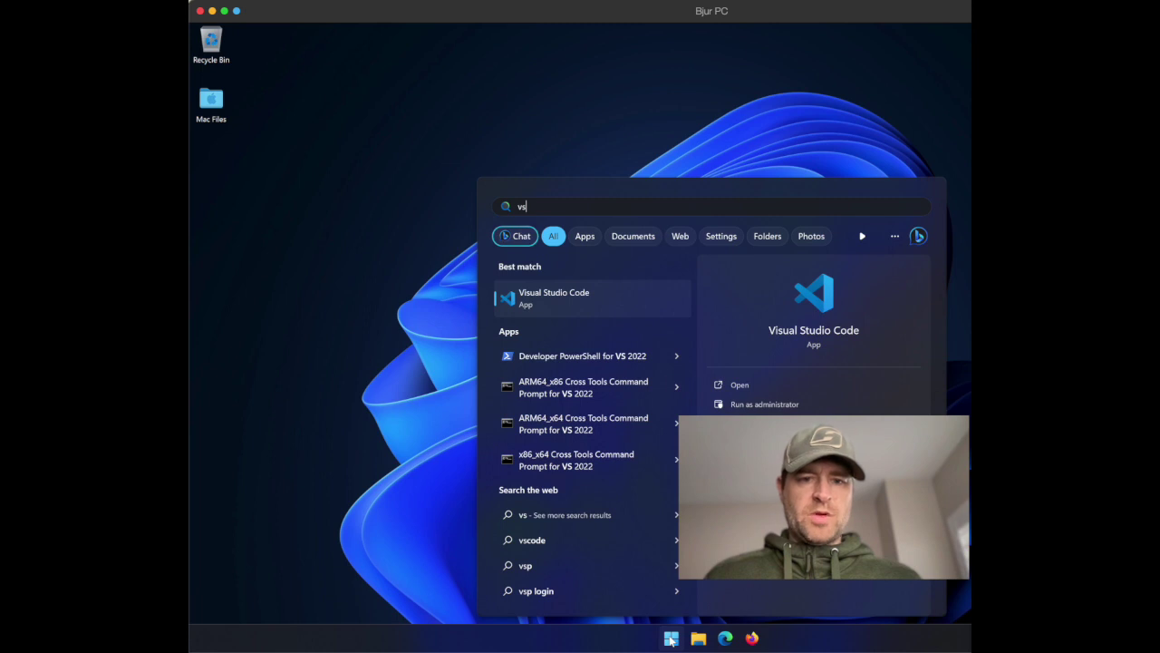
{"action": "left_click", "coordinate": [554, 299]}
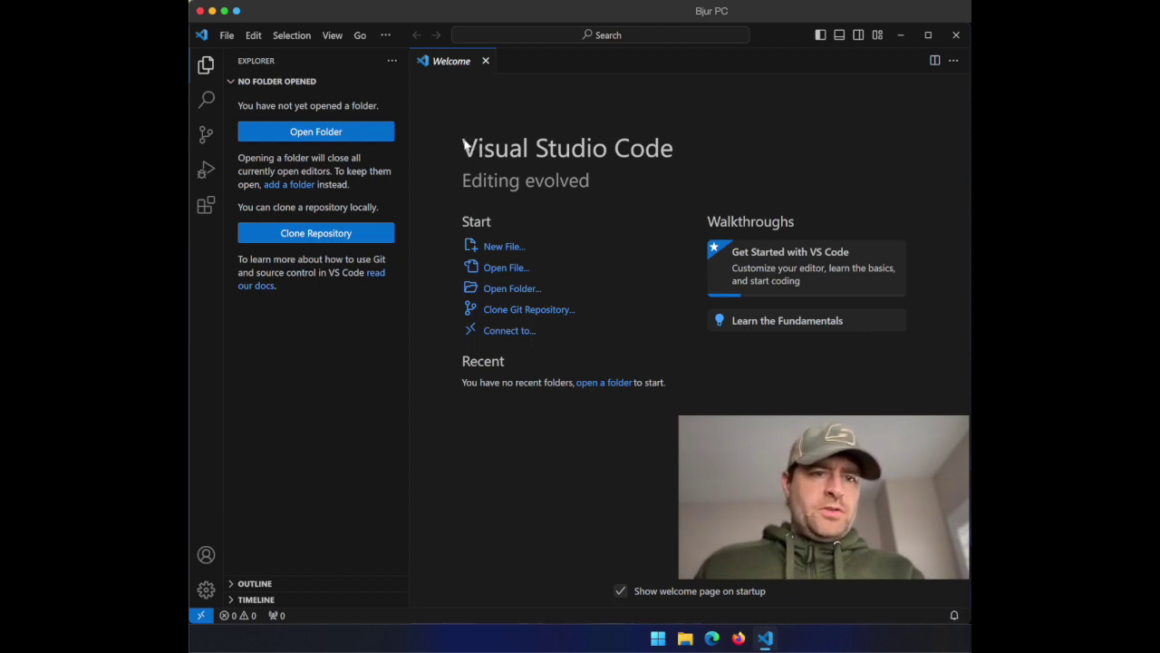
- Search the extension marketplace for "python" and install the Python extension published by Microsoft
{"action": "left_click", "coordinate": [207, 206]}
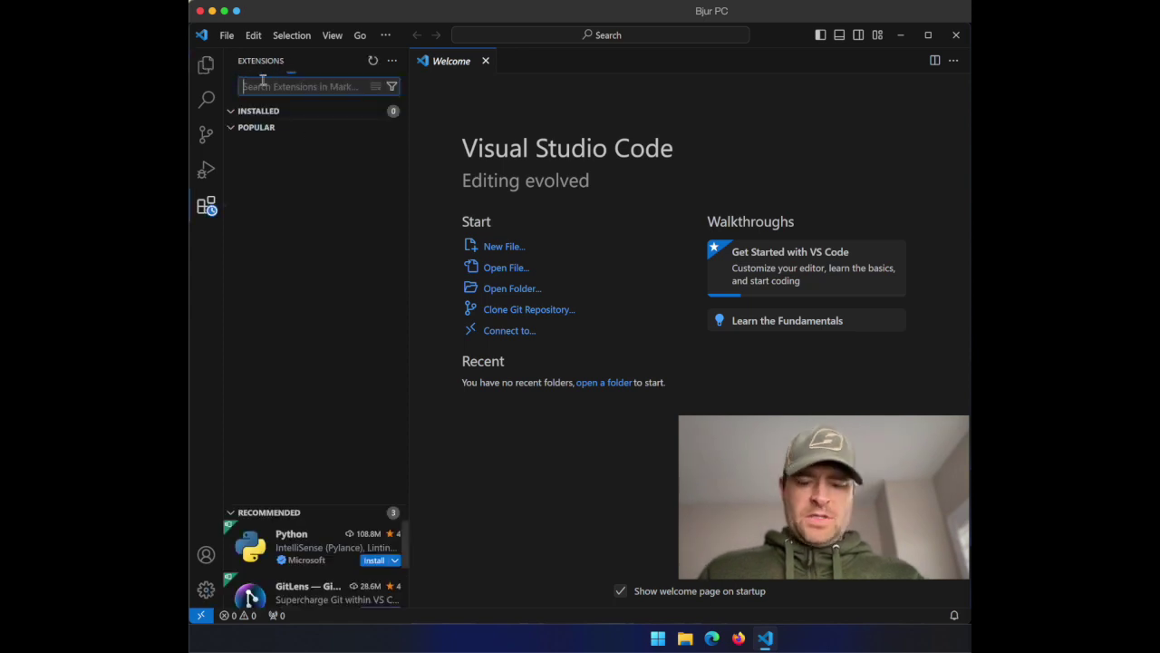
{"action": "type", "text": "python"}
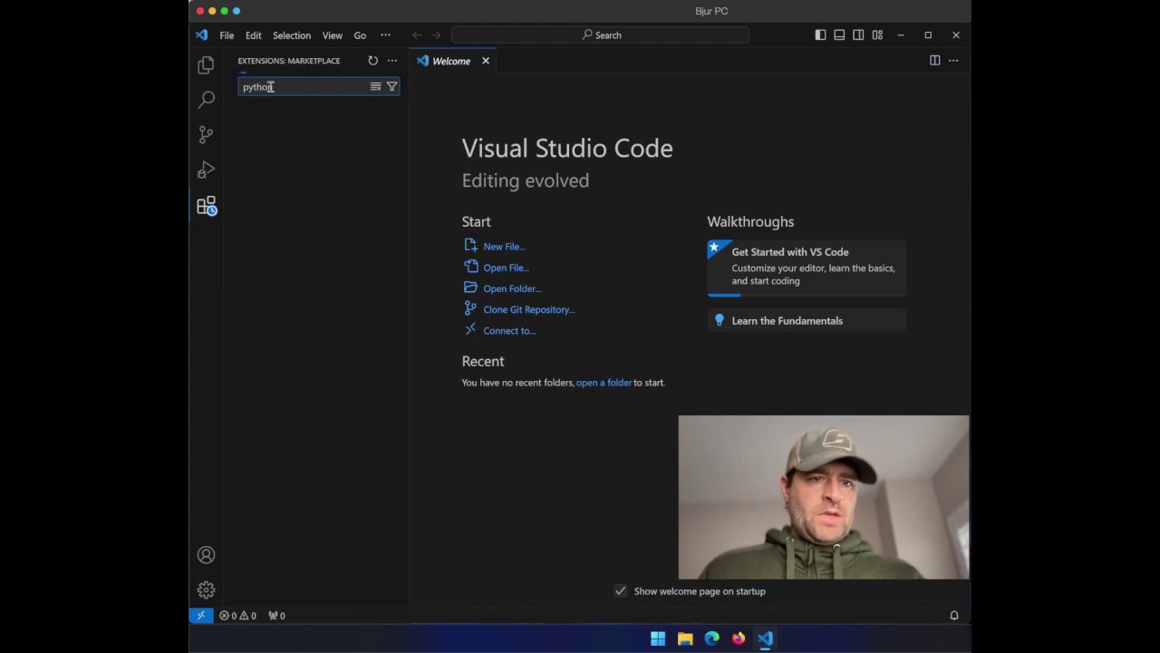
{"action": "mouse_move", "coordinate": [290, 129]}
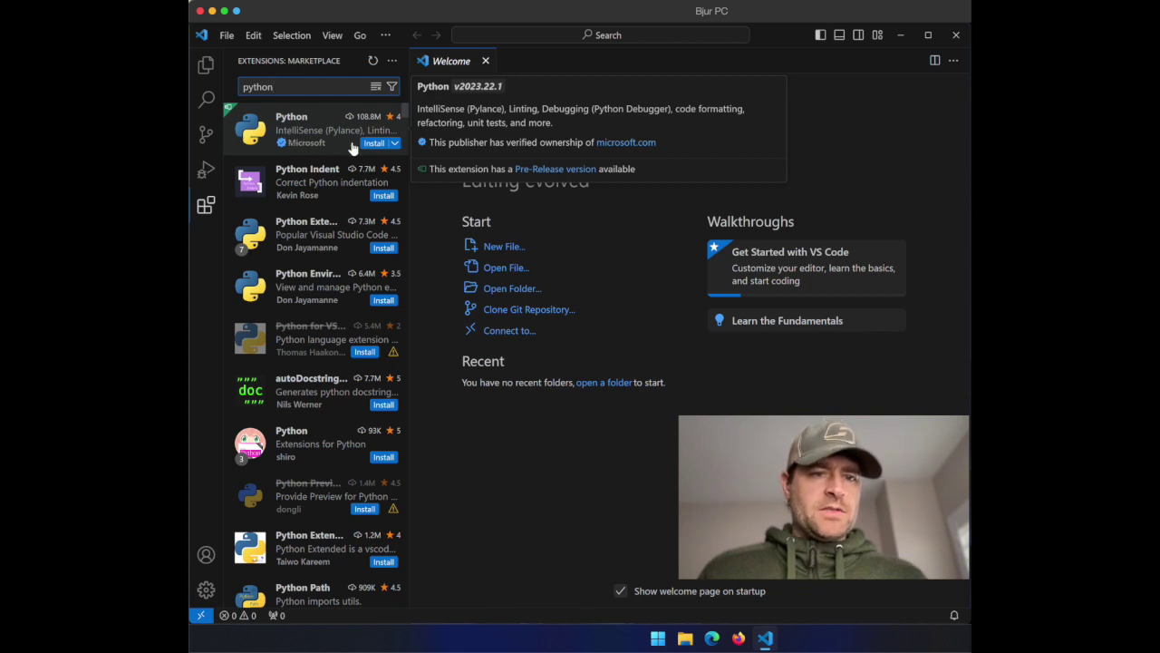
{"action": "left_click", "coordinate": [374, 145]}
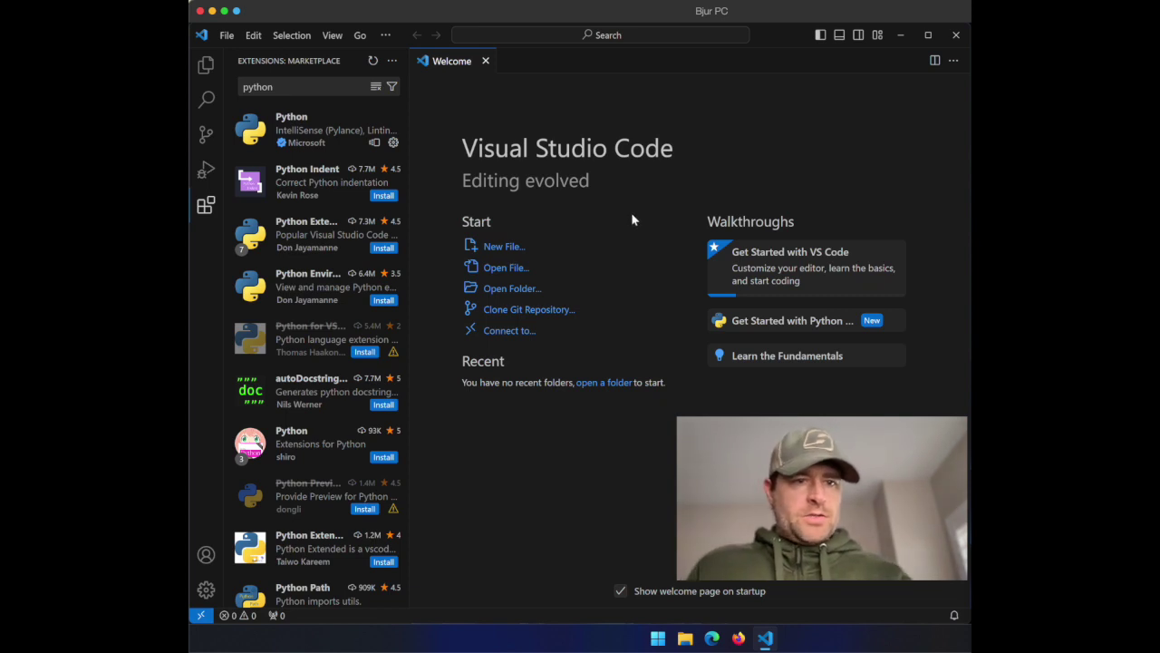
- Clear the extension search and open the details of the installed Pylance extension
{"action": "left_click", "coordinate": [375, 86]}
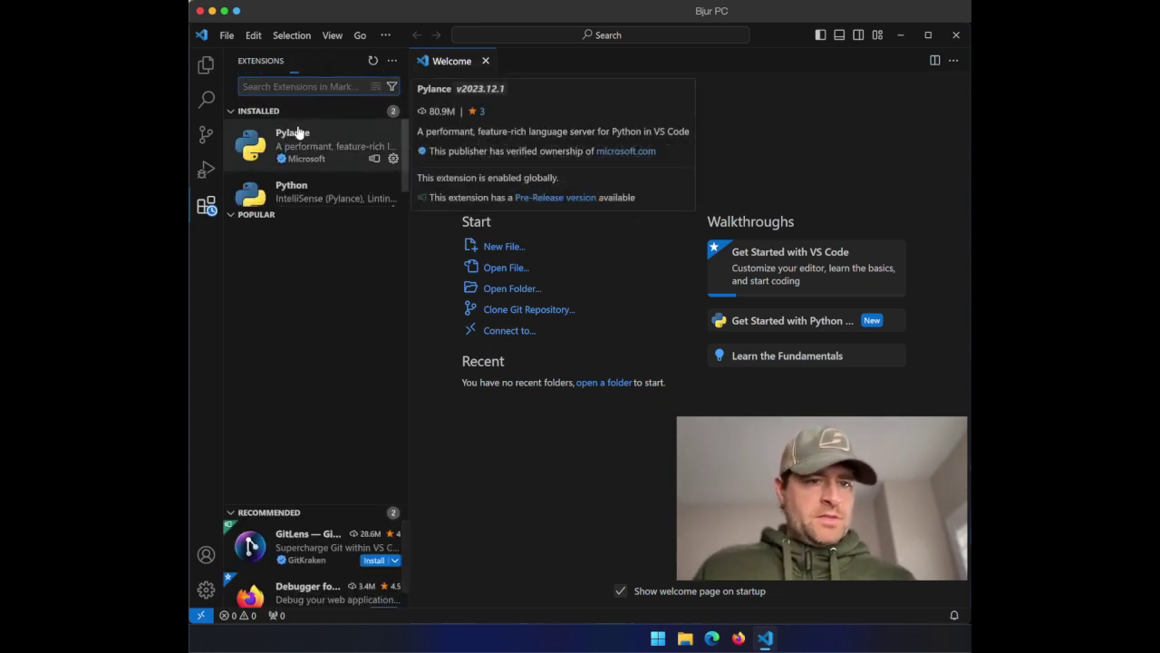
{"action": "mouse_move", "coordinate": [350, 205]}
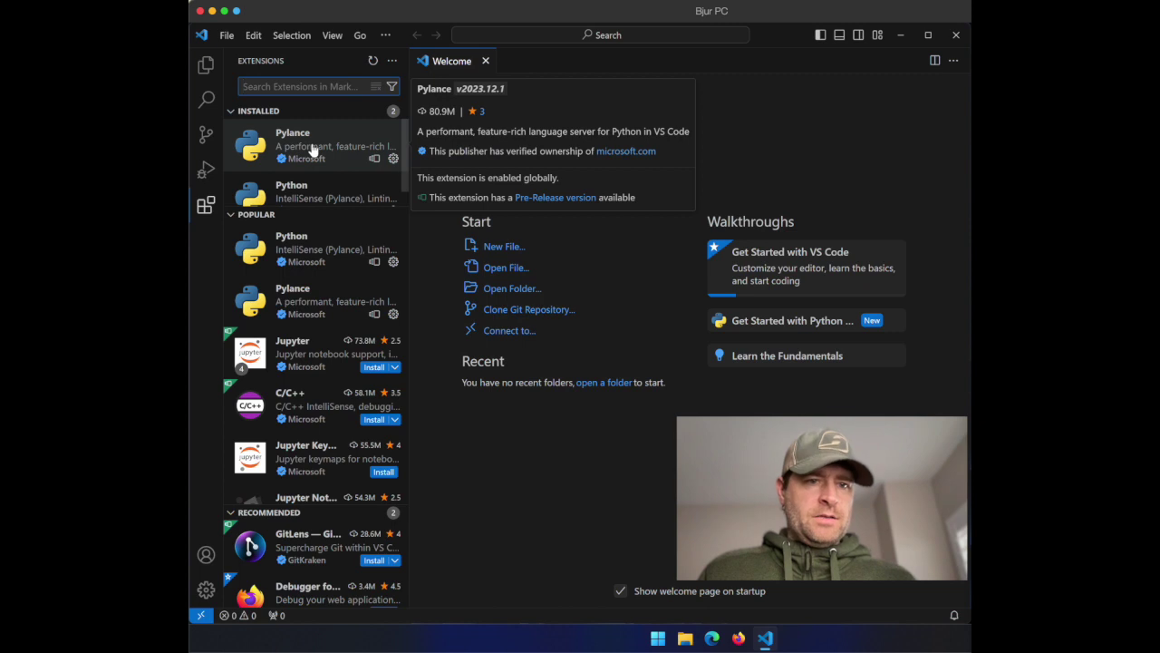
{"action": "left_click", "coordinate": [313, 149]}
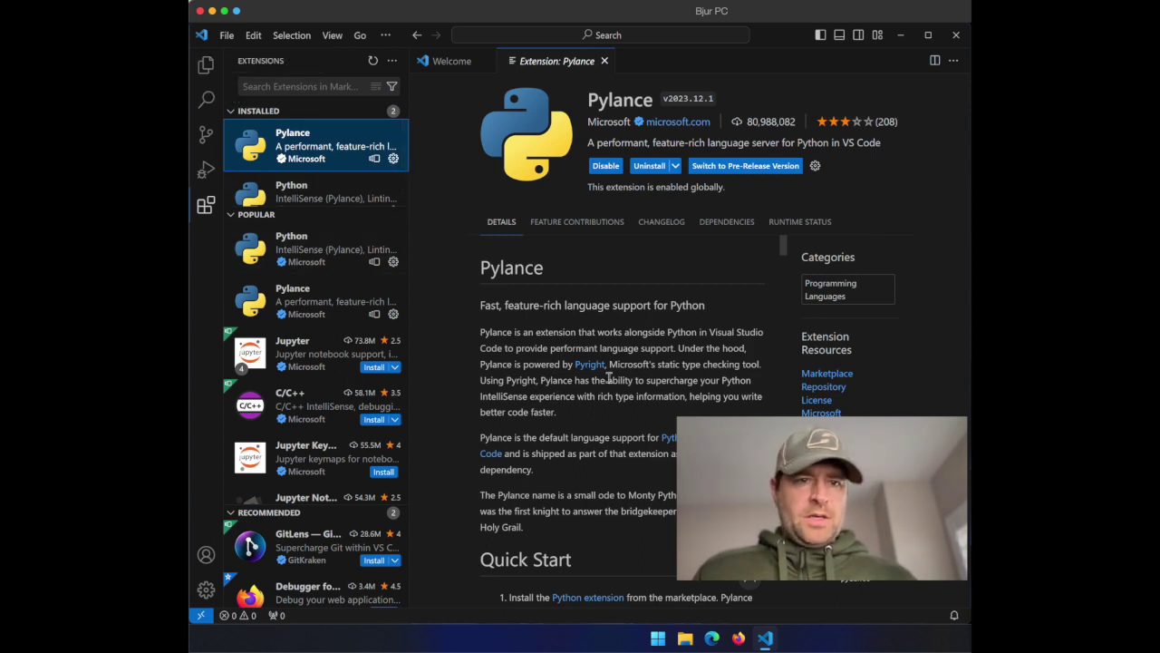
- Open the Documents folder as the workspace and trust its authors, including all files in the parent folder
{"action": "left_click", "coordinate": [205, 70]}
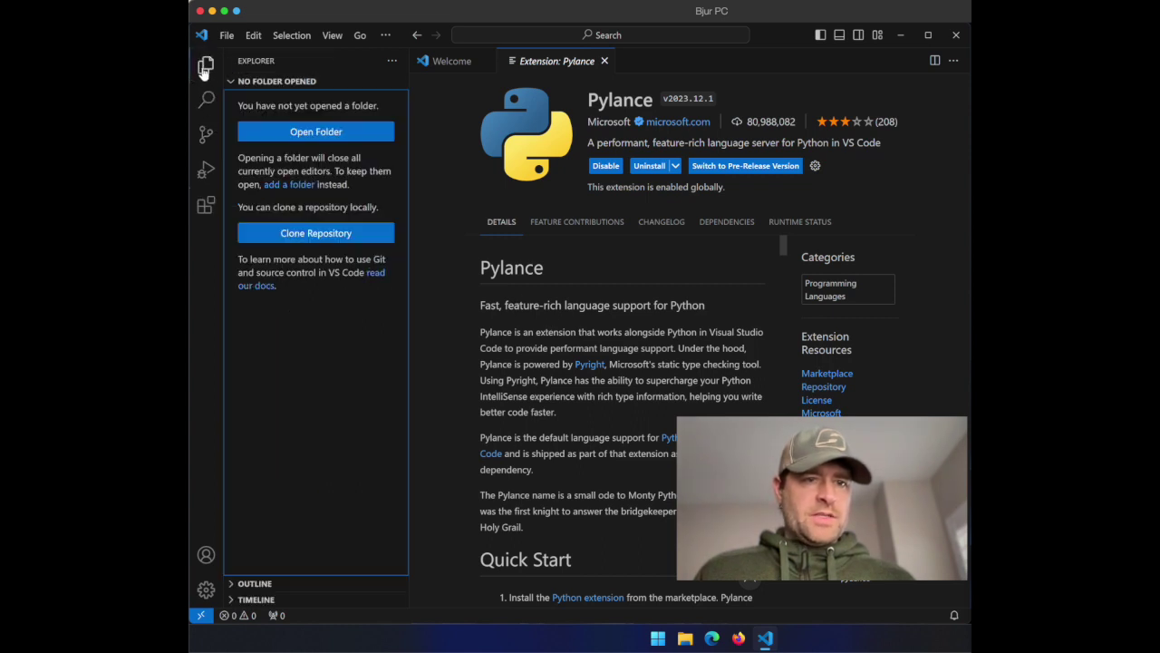
{"action": "left_click", "coordinate": [295, 136]}
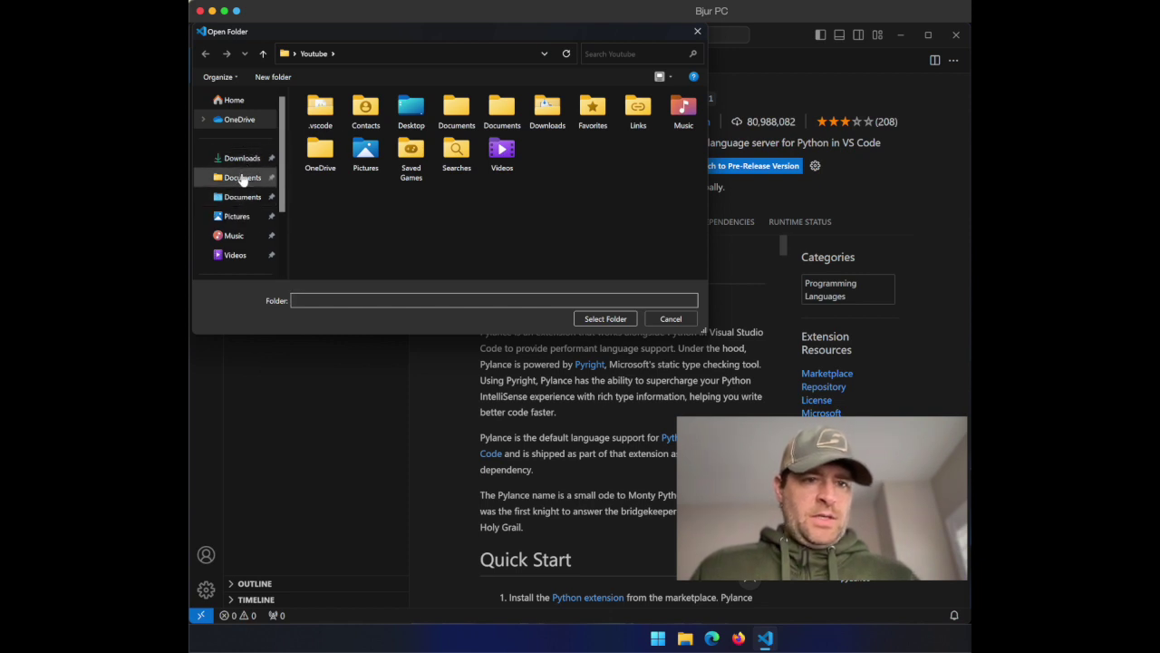
{"action": "left_click", "coordinate": [242, 179]}
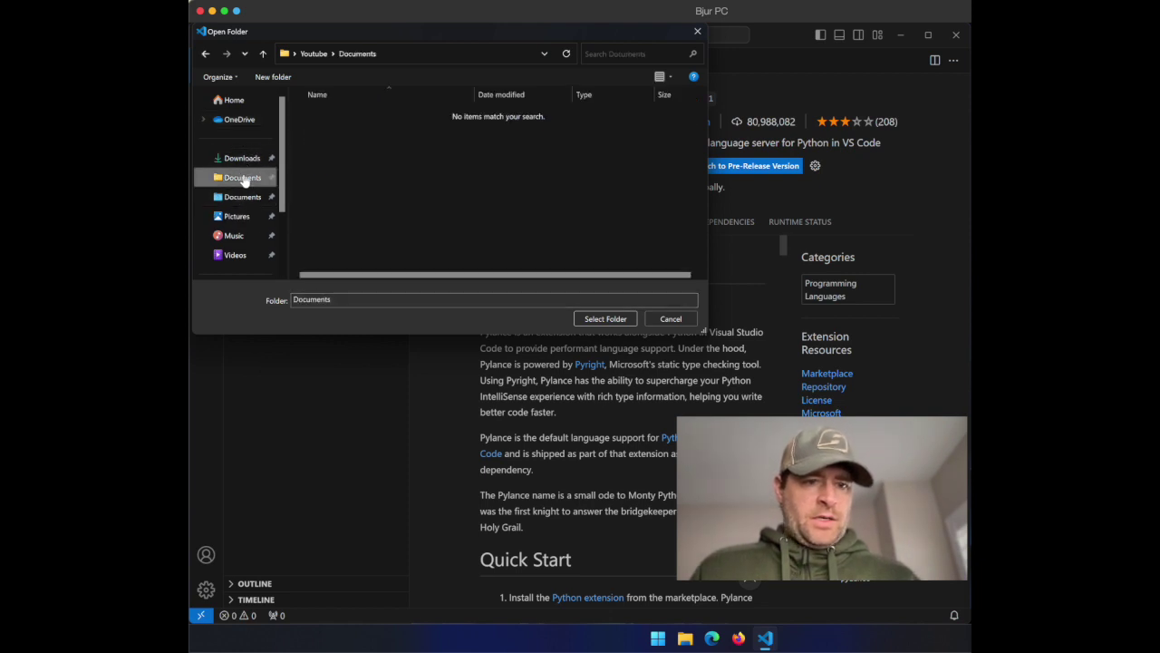
{"action": "left_click", "coordinate": [605, 319]}
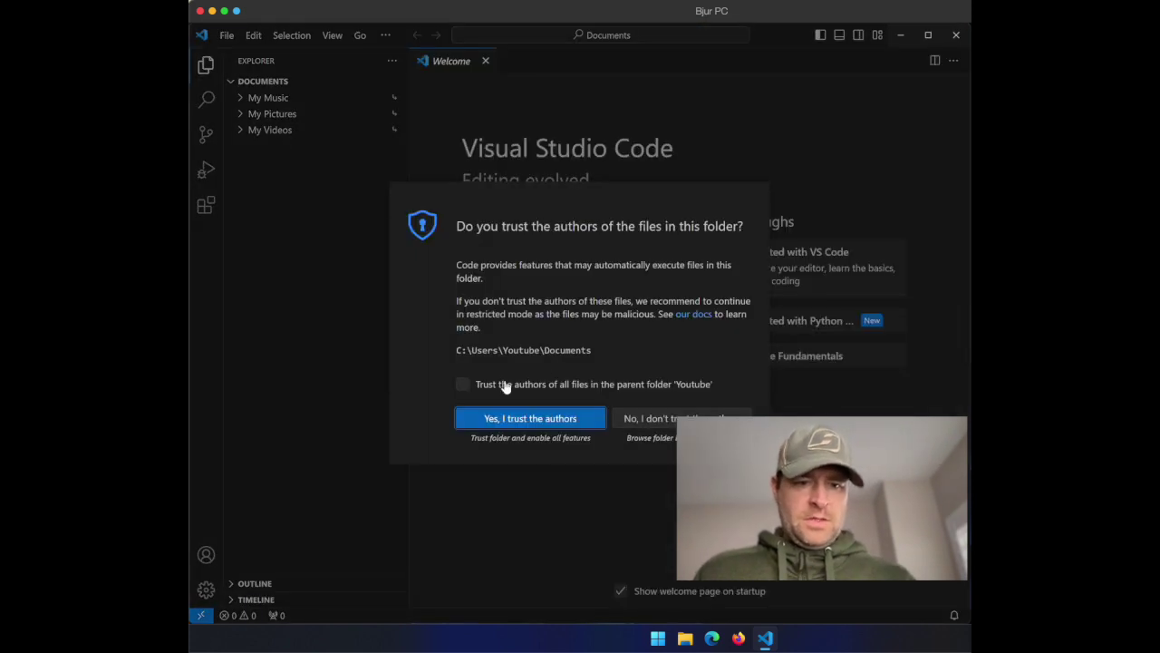
{"action": "left_click", "coordinate": [463, 385]}
{"action": "left_click", "coordinate": [514, 419]}
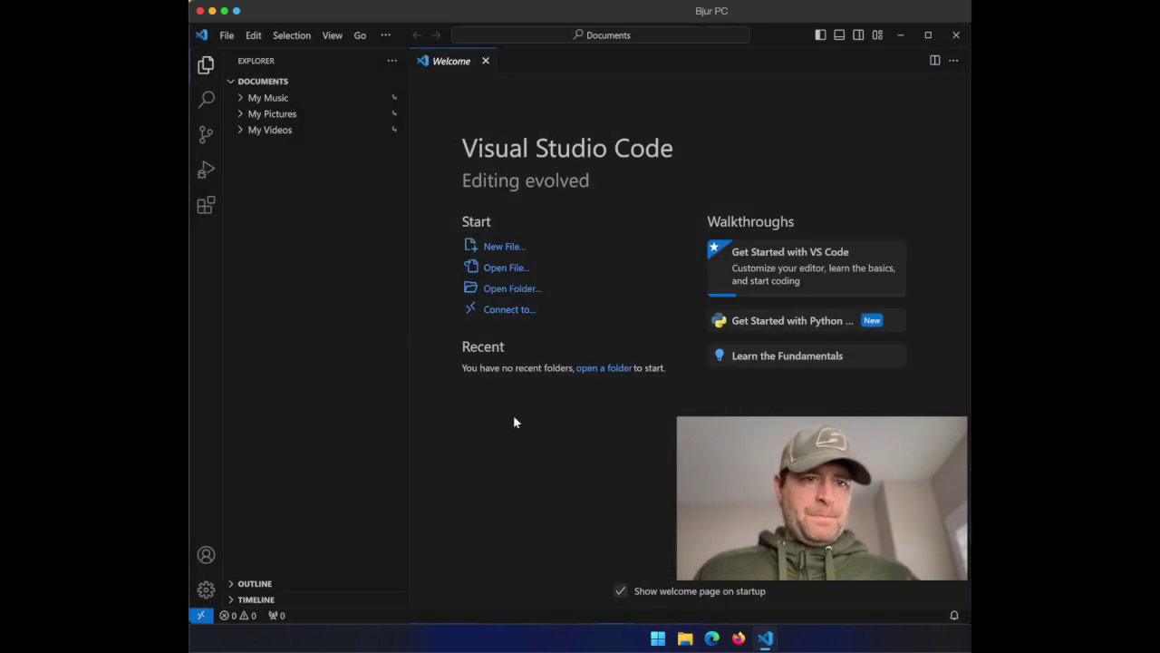
- Create a file named Test.py in the Documents folder and select the Python 3.12.1 64-bit (Microsoft Store) interpreter for it
{"action": "left_click", "coordinate": [345, 82]}
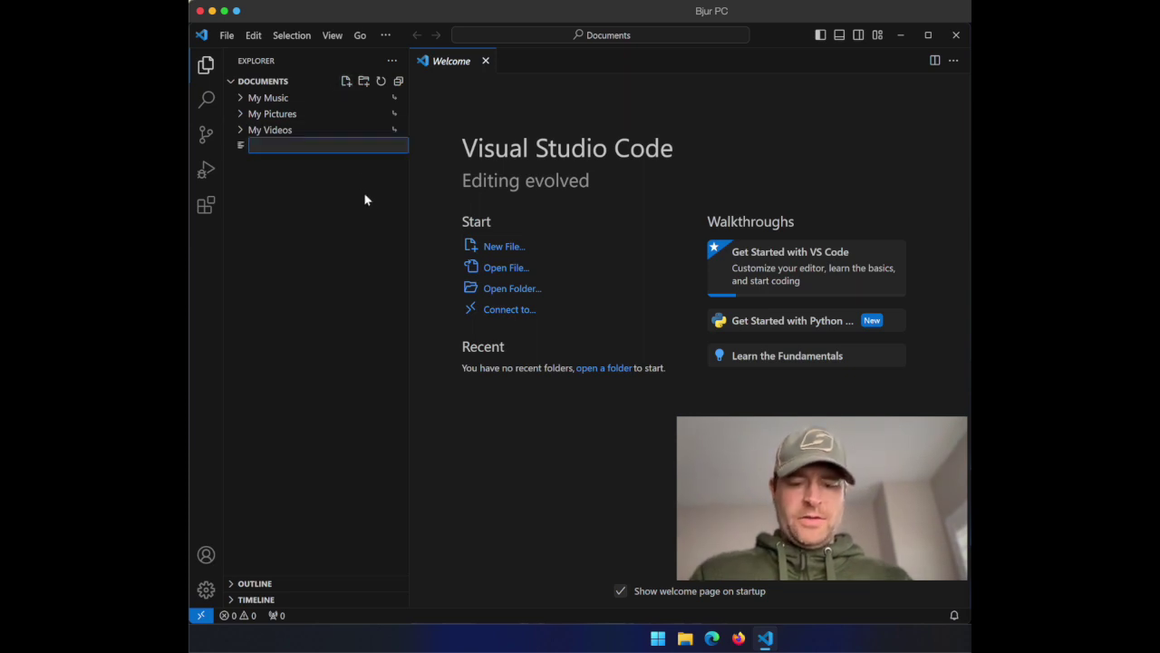
{"action": "type", "text": "Test.py"}
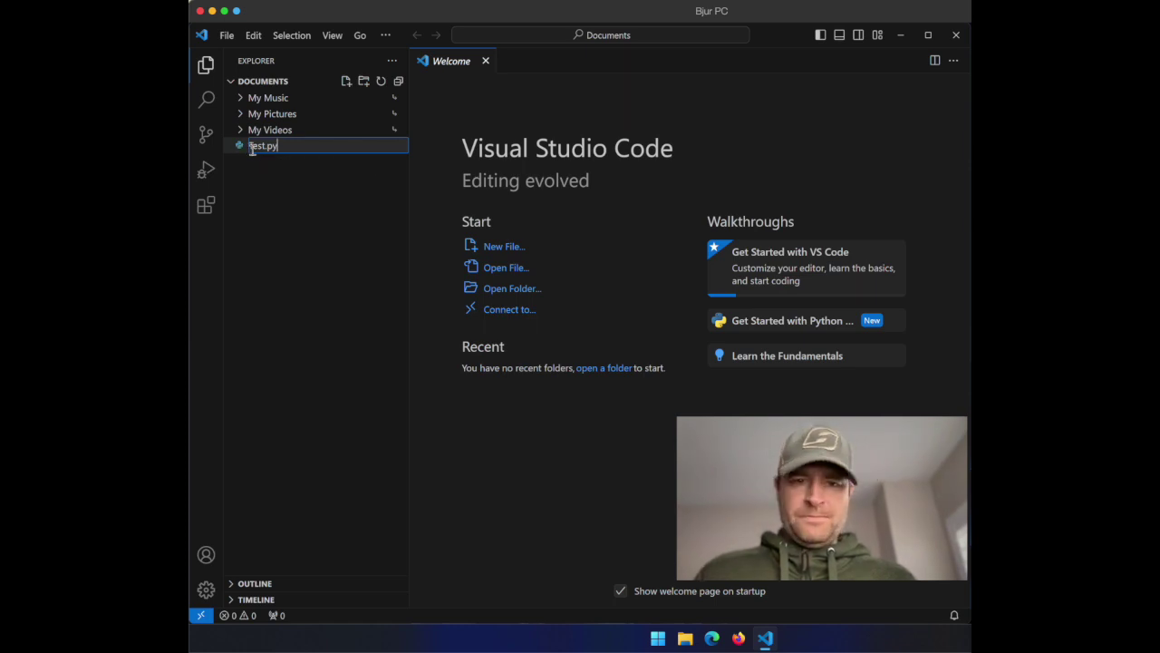
{"action": "key", "text": "Return"}
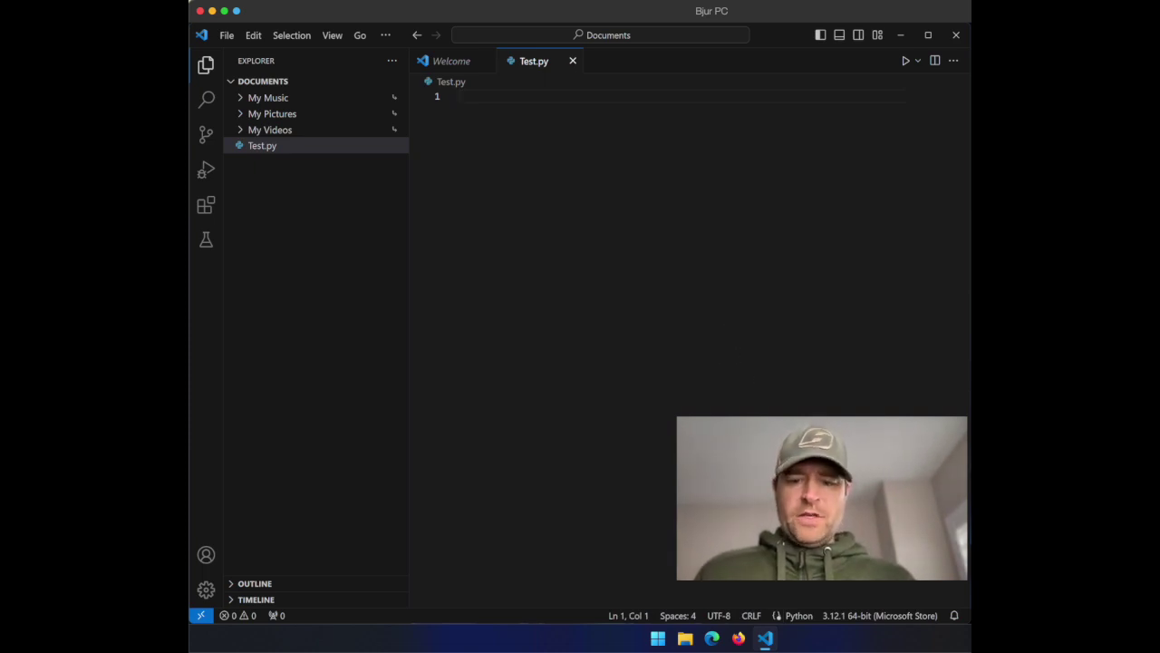
{"action": "left_click", "coordinate": [861, 616]}
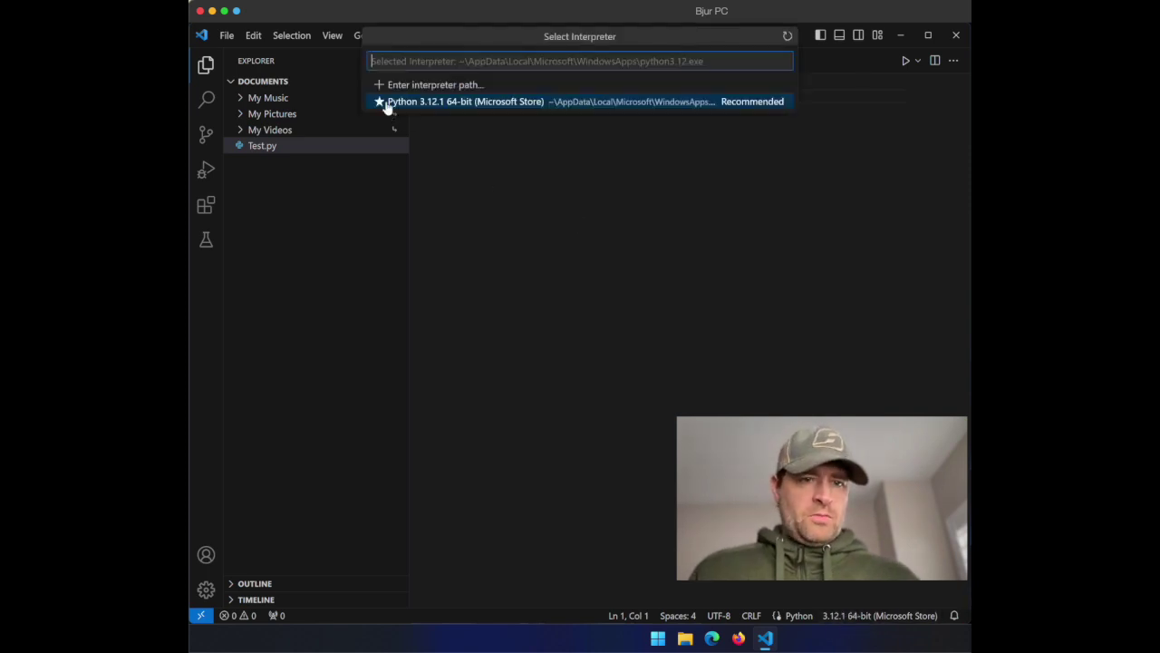
{"action": "left_click", "coordinate": [451, 103]}
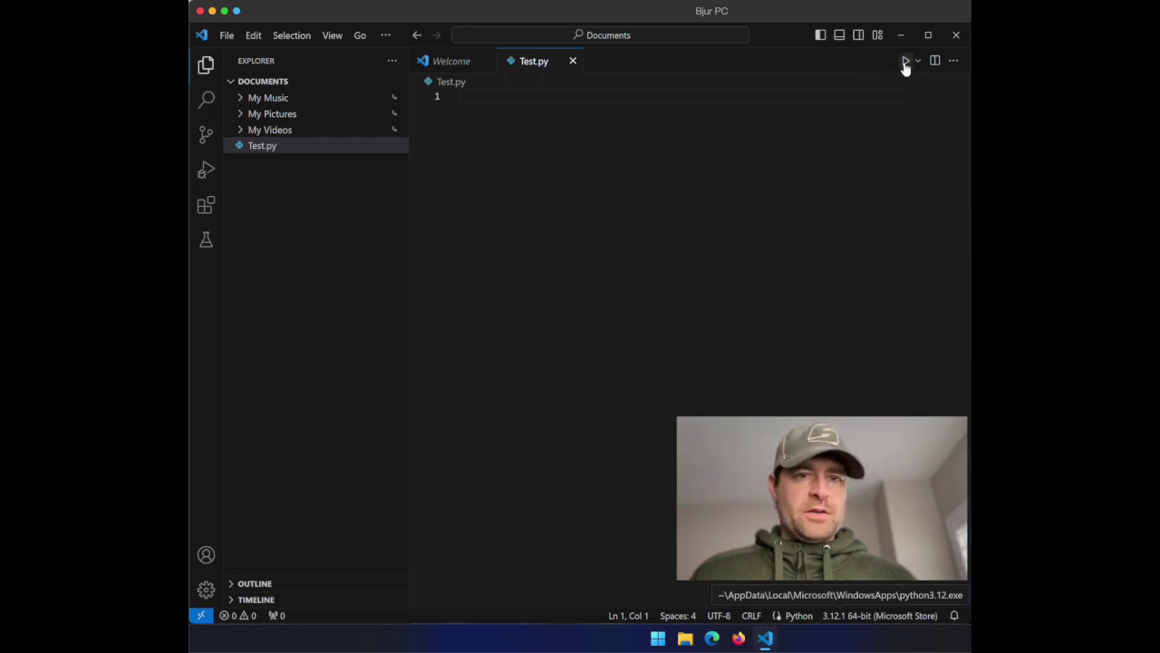
- Write the statement print("Hello") on the first line of Test.py and save the file
{"action": "left_click", "coordinate": [473, 101]}
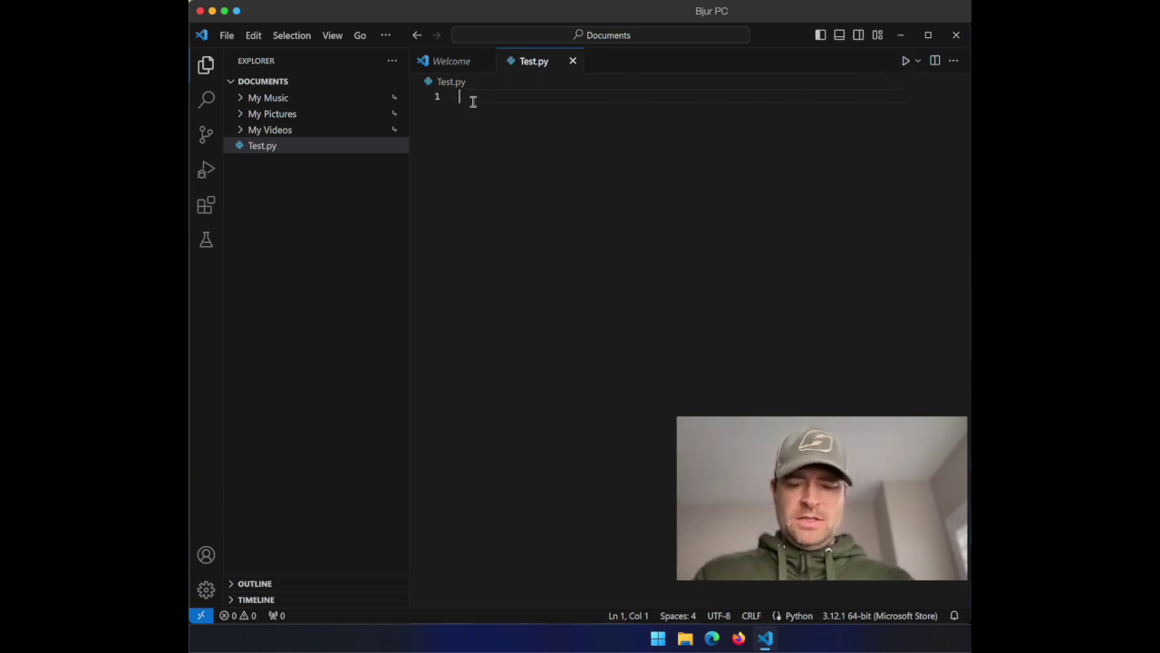
{"action": "type", "text": "print"}
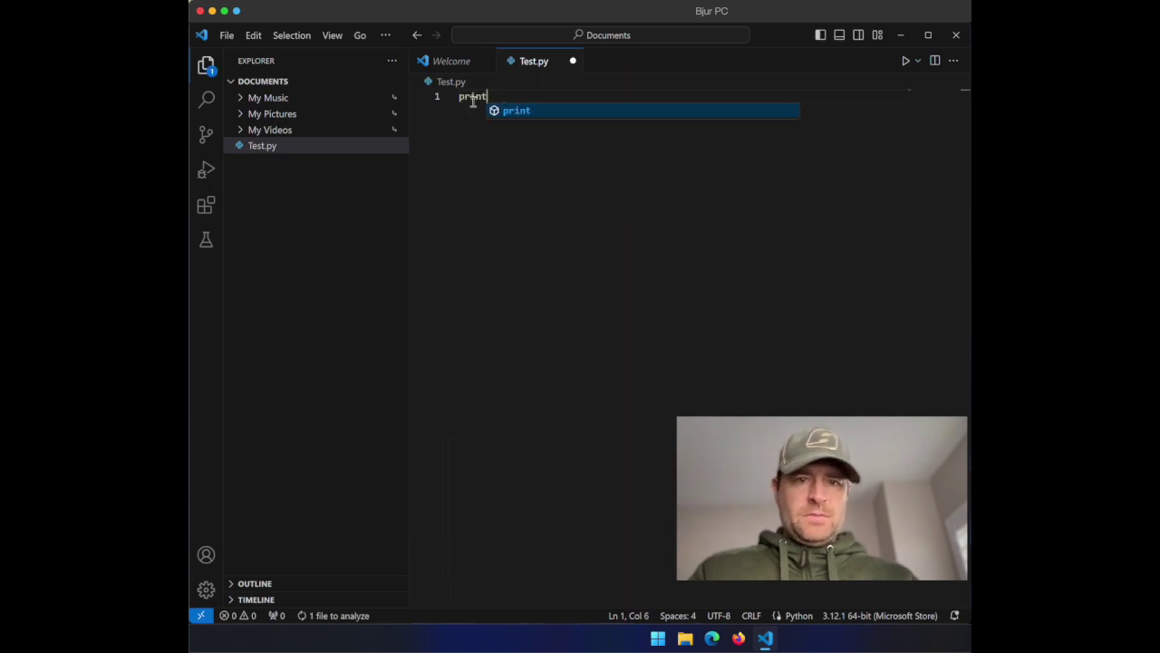
{"action": "type", "text": "(\"Hellow"}
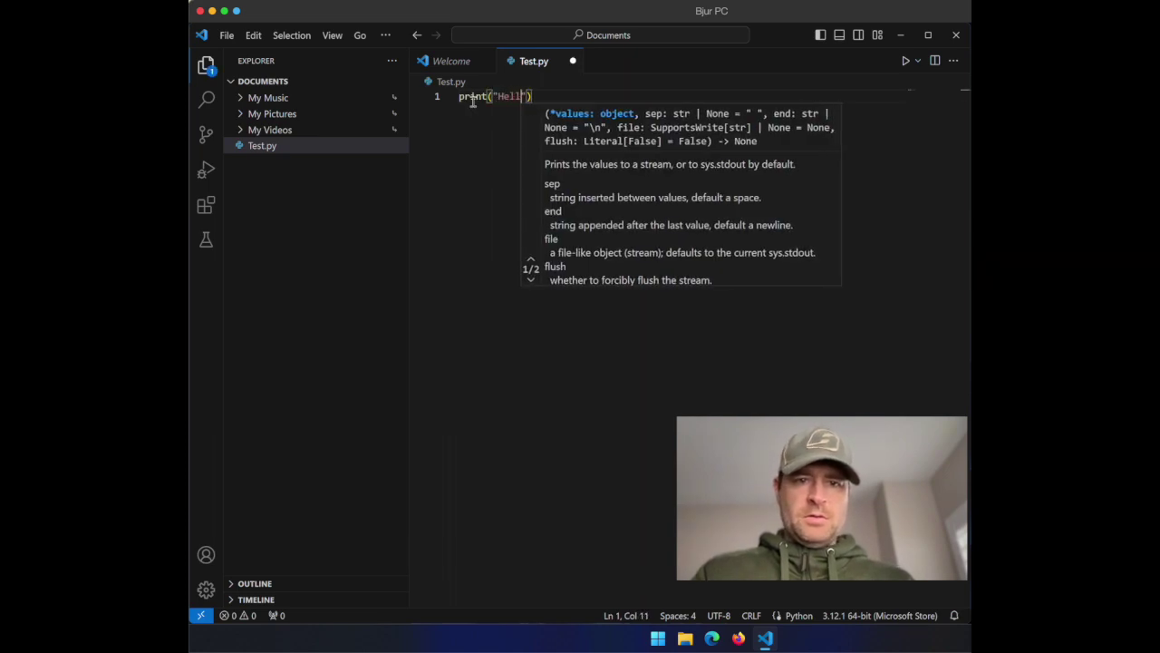
{"action": "key", "text": "BackSpace"}
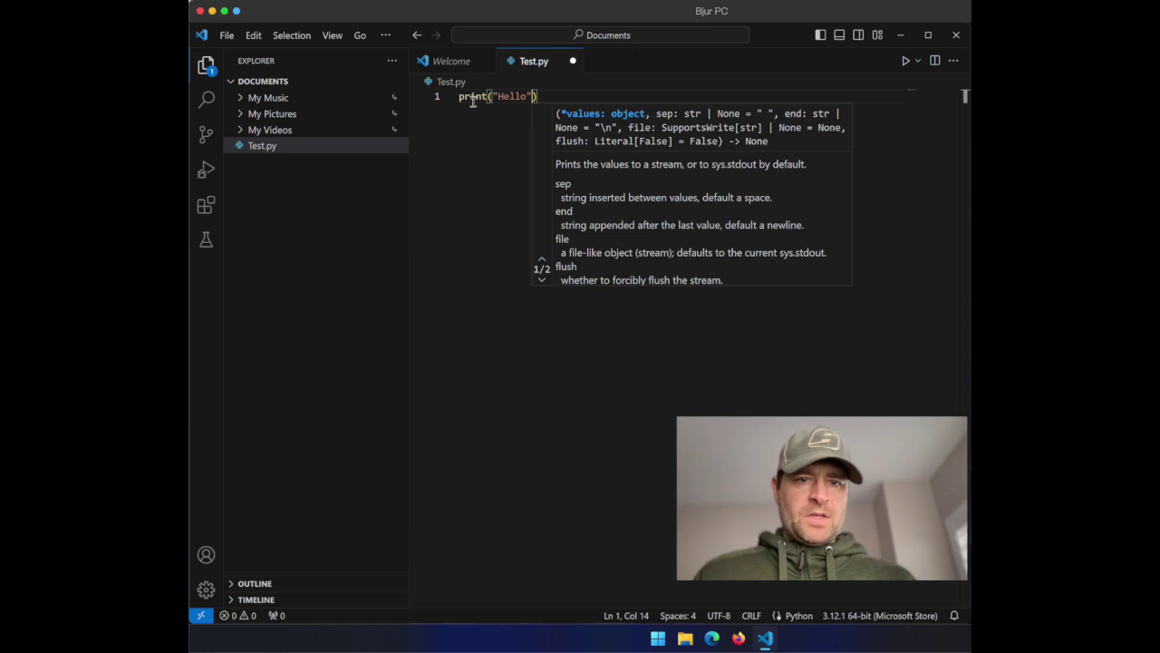
{"action": "type", "text": ")"}
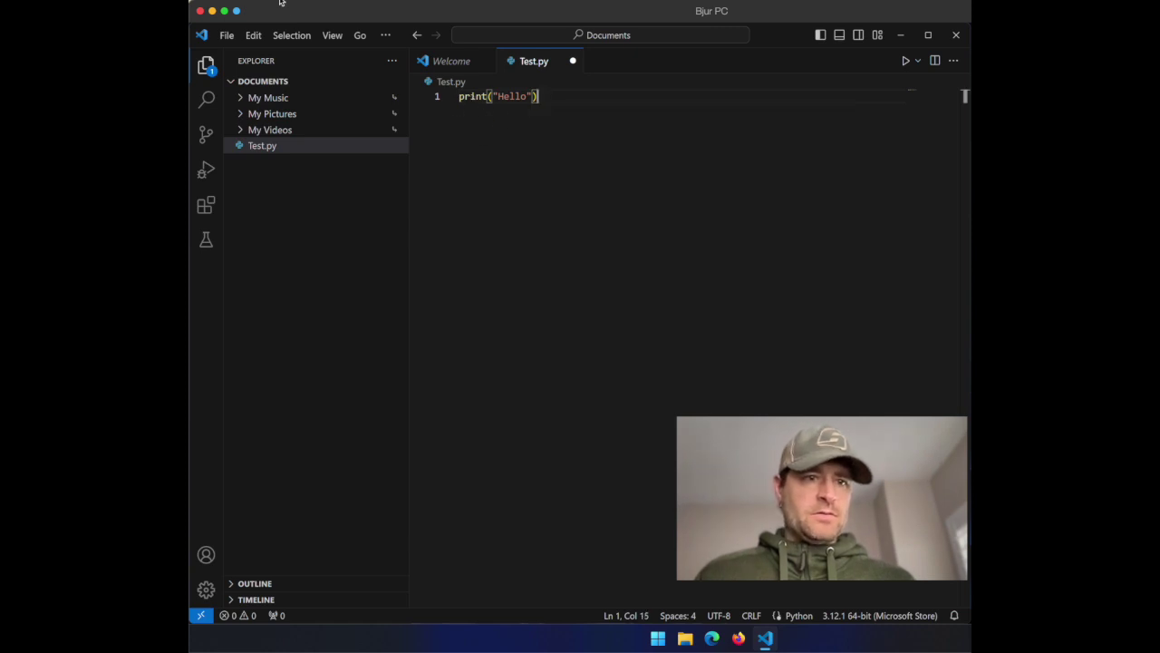
{"action": "left_click", "coordinate": [226, 34]}
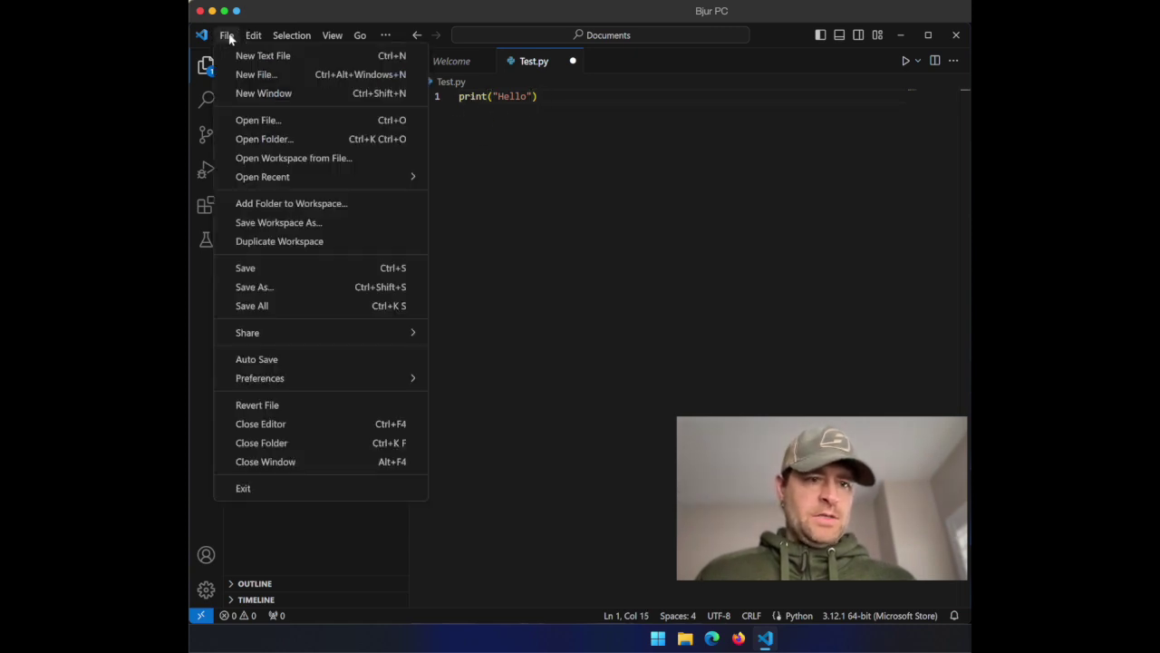
{"action": "left_click", "coordinate": [261, 266]}
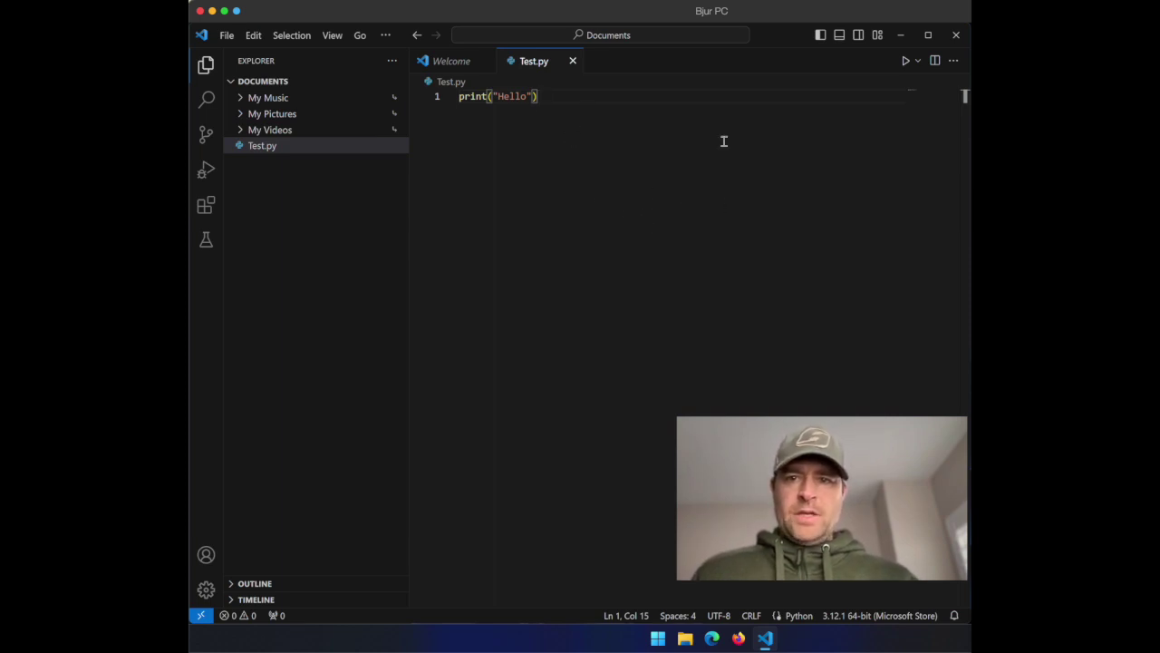
- Run the Test.py script in the terminal and highlight its printed output line
{"action": "left_click", "coordinate": [905, 62]}
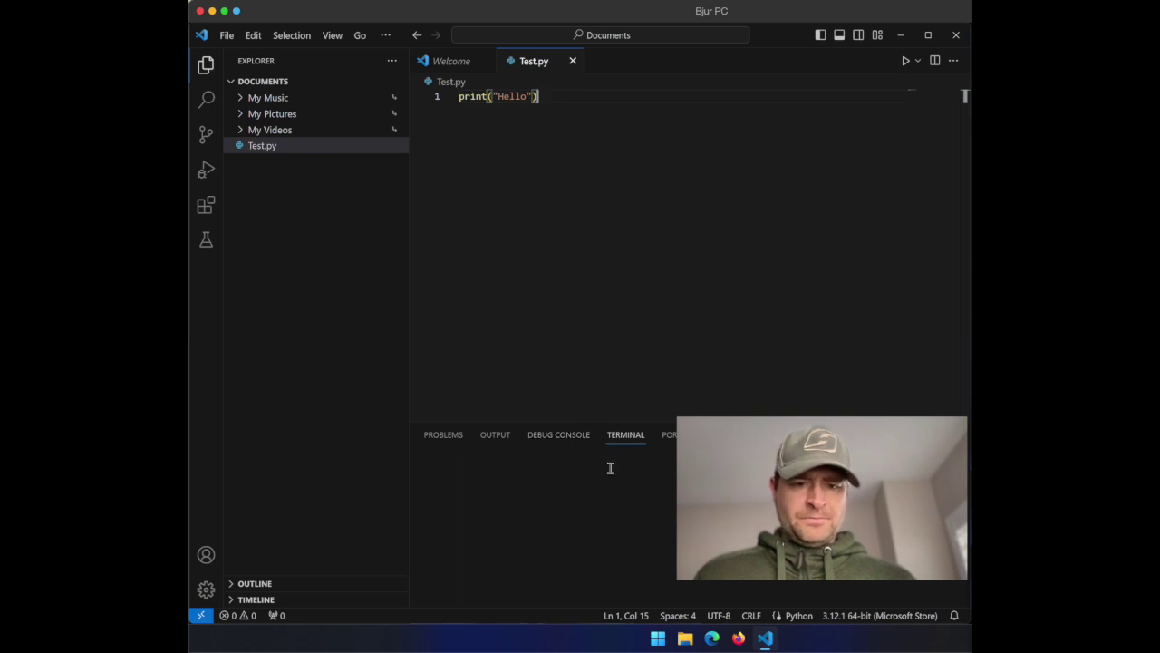
{"action": "left_click_drag", "start_coordinate": [453, 481], "coordinate": [415, 482]}
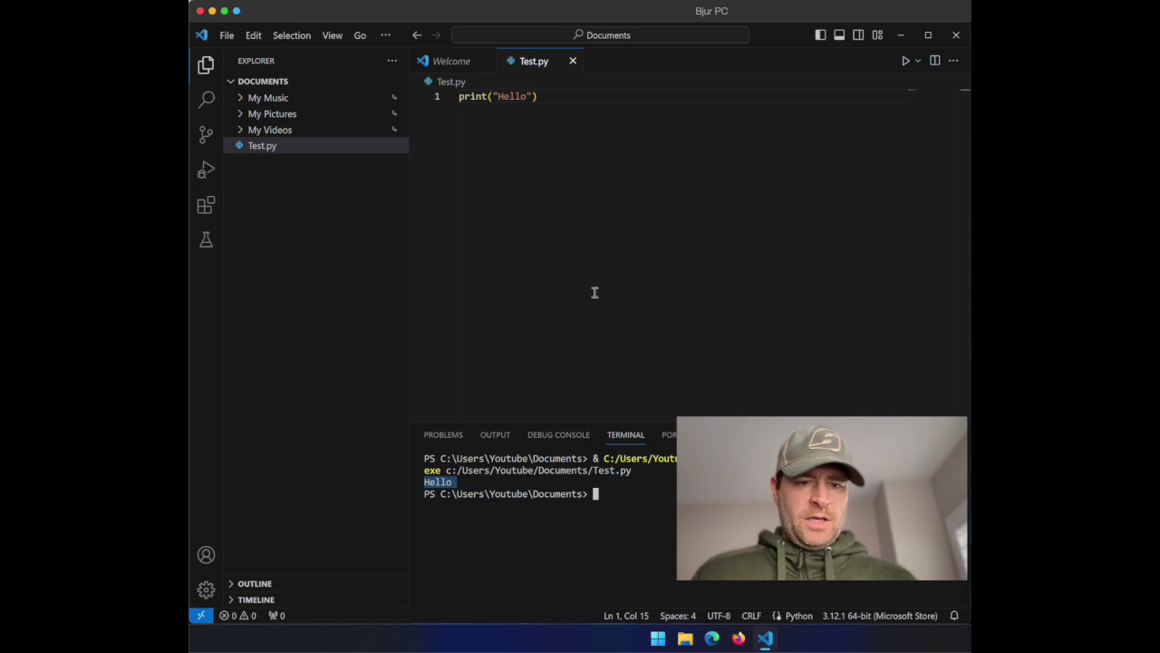